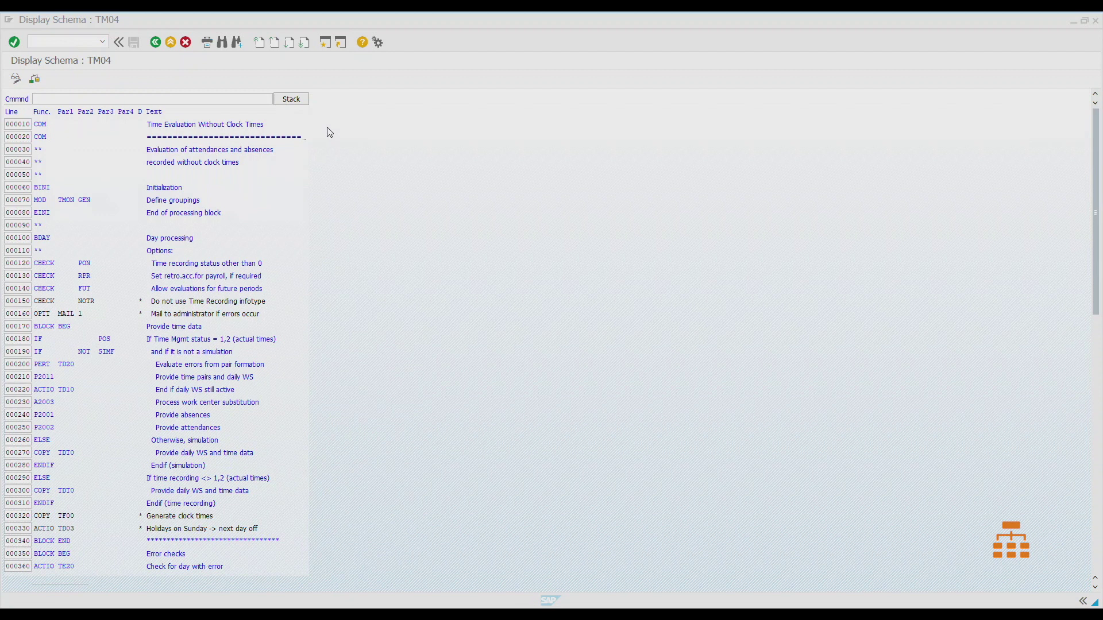
- Open HR master data maintenance with /npa30 and select the Planned Working Time infotype
click(50, 43)
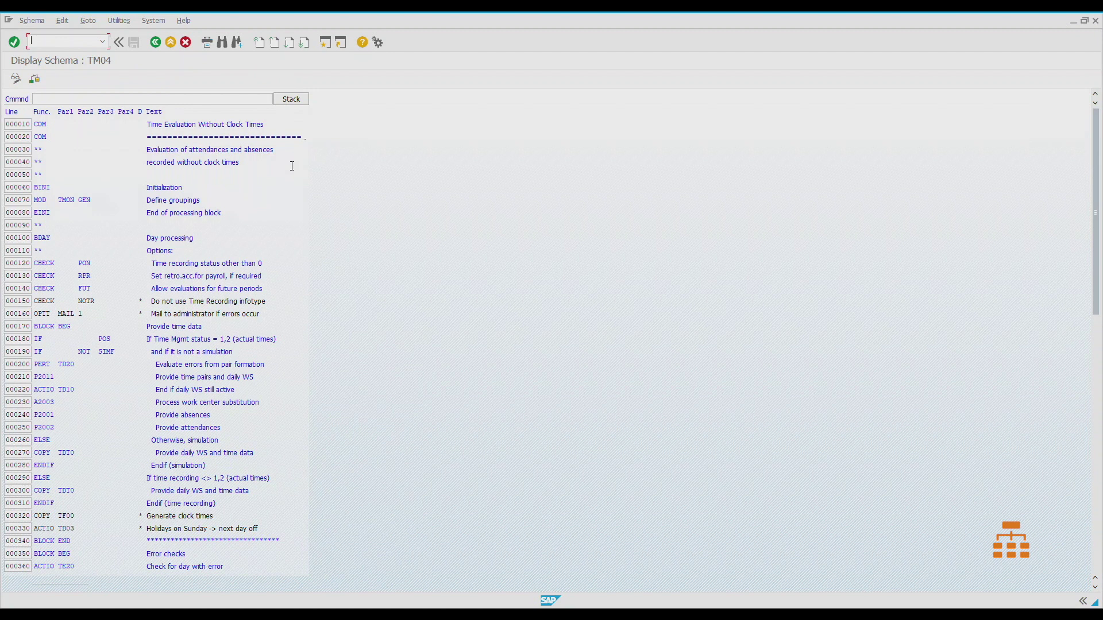
text(/npa30)
key(Return)
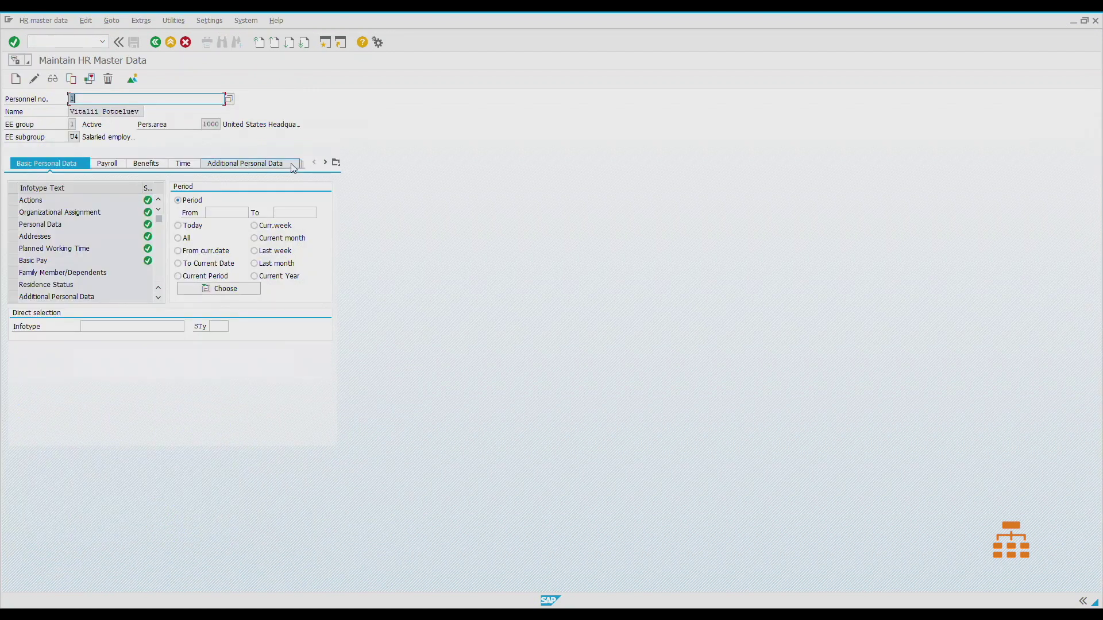
click(74, 112)
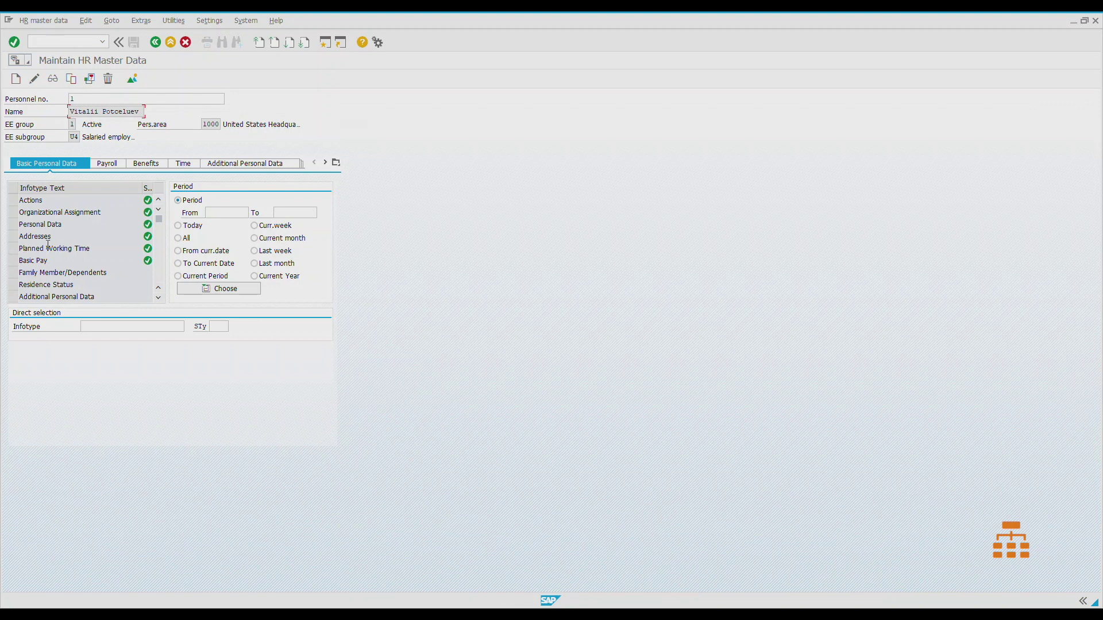
click(12, 249)
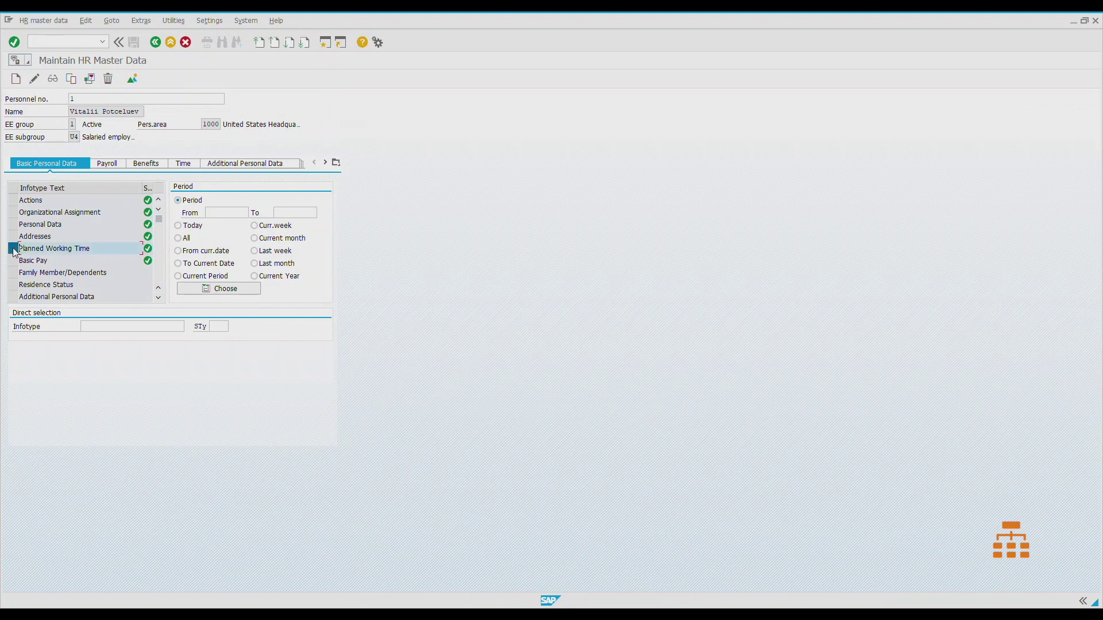
- Open Planned Working Time for editing and show the employee's monthly work schedule calendar
click(35, 80)
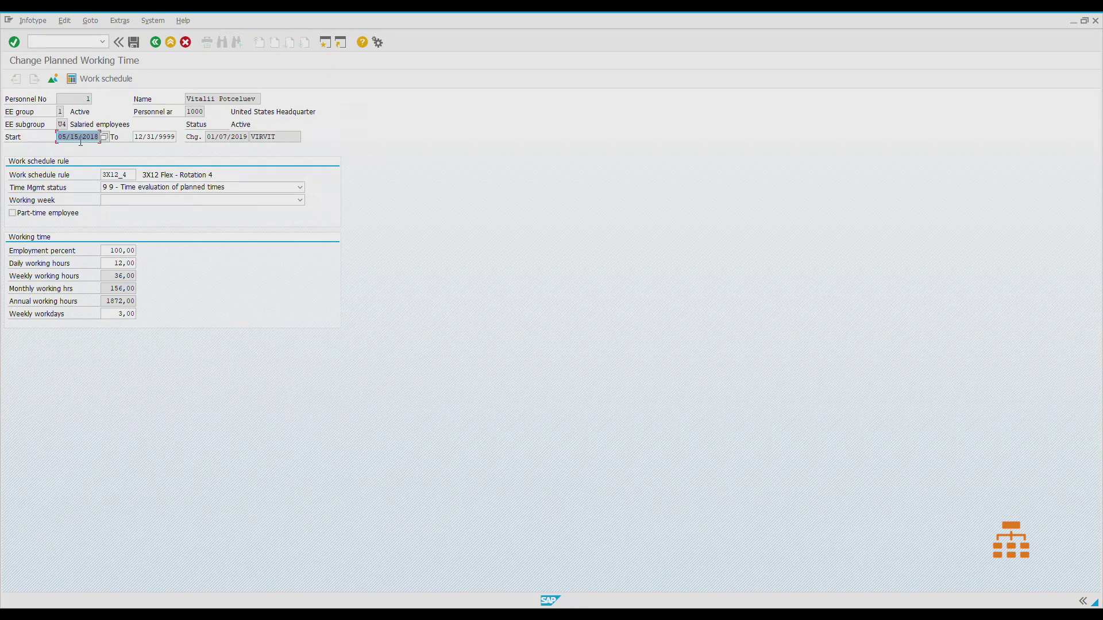
click(79, 138)
click(116, 172)
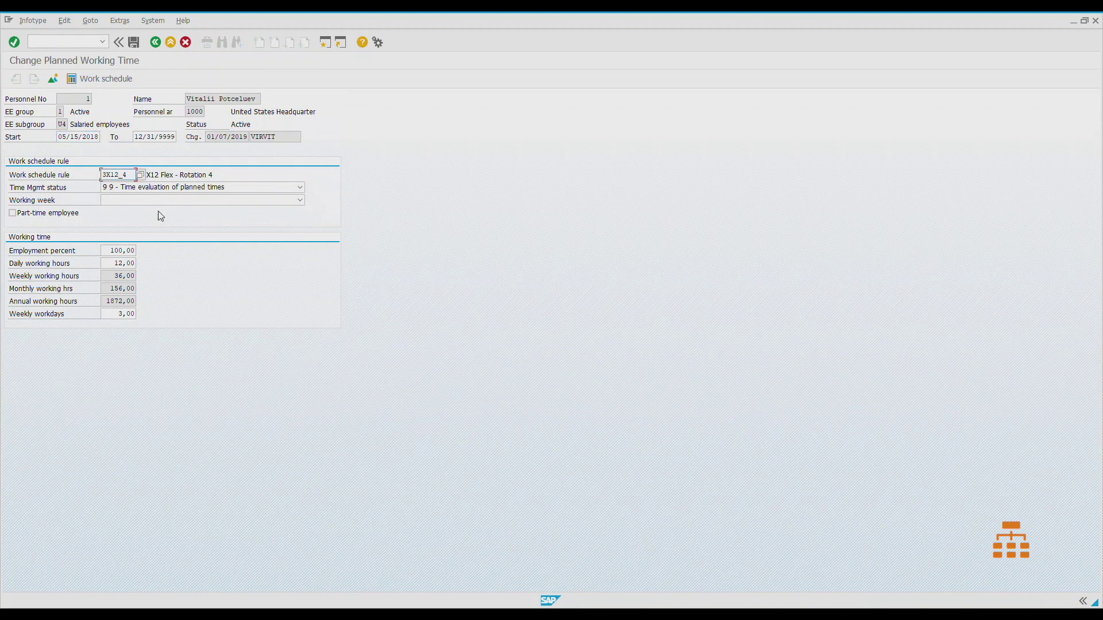
click(109, 79)
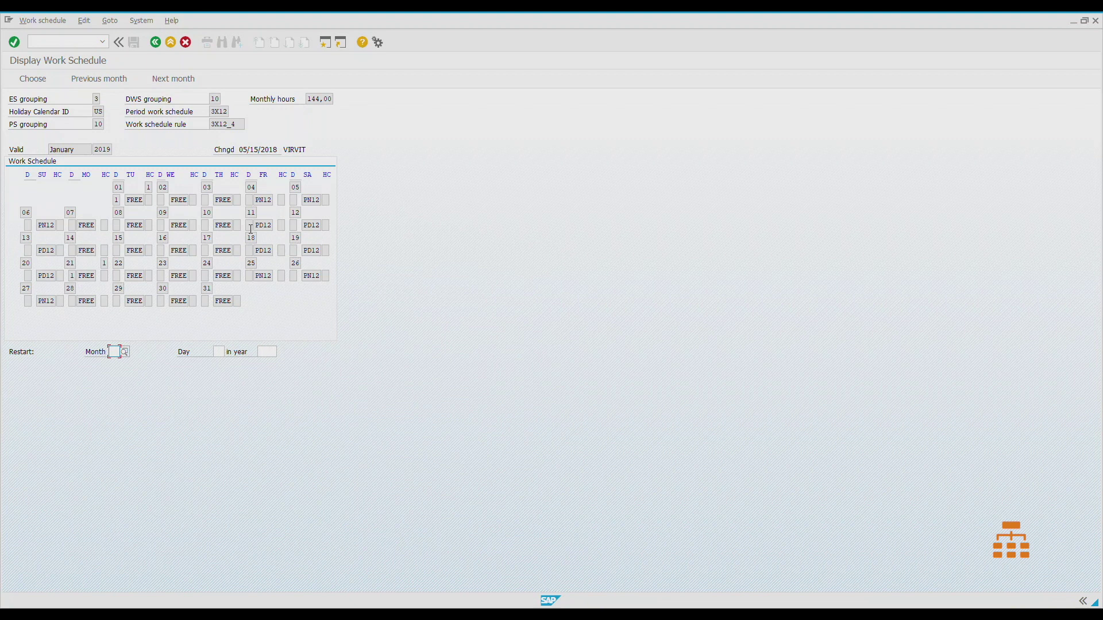
- Inspect Friday 11 January's PD12 daily schedule, then return to the Planned Working Time record
double_click(268, 225)
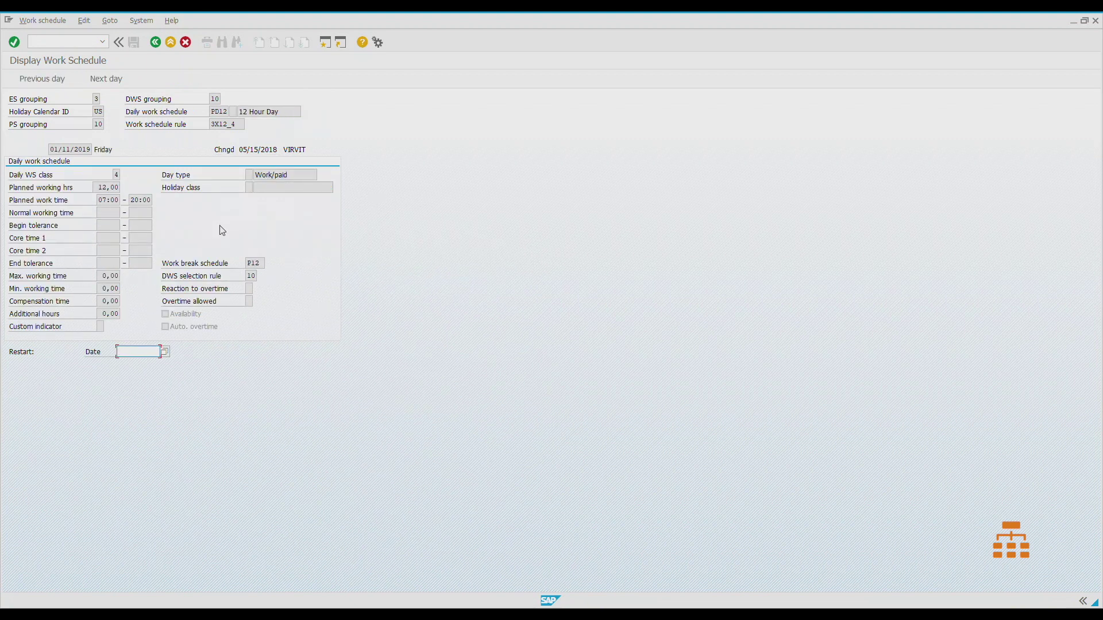
click(141, 200)
click(119, 174)
click(155, 41)
click(155, 42)
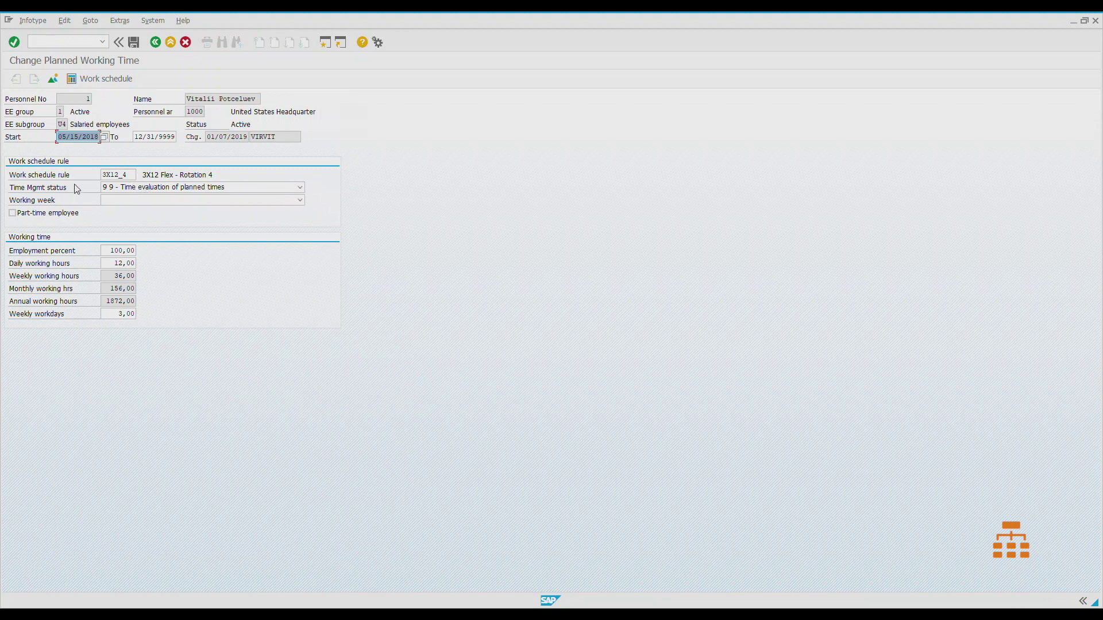
click(154, 190)
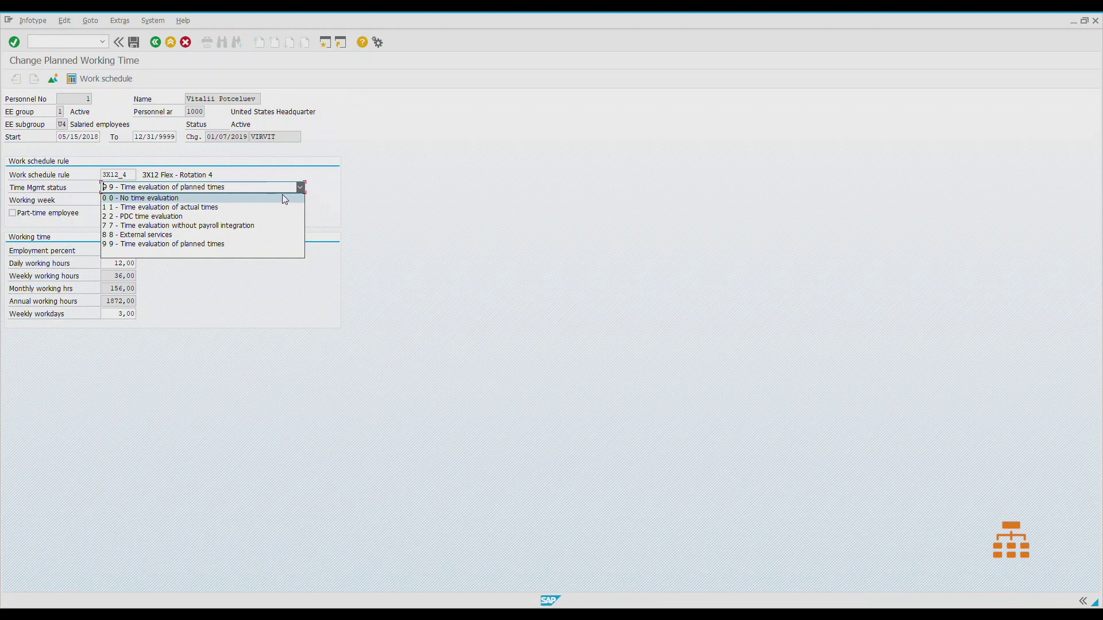
key(Down)
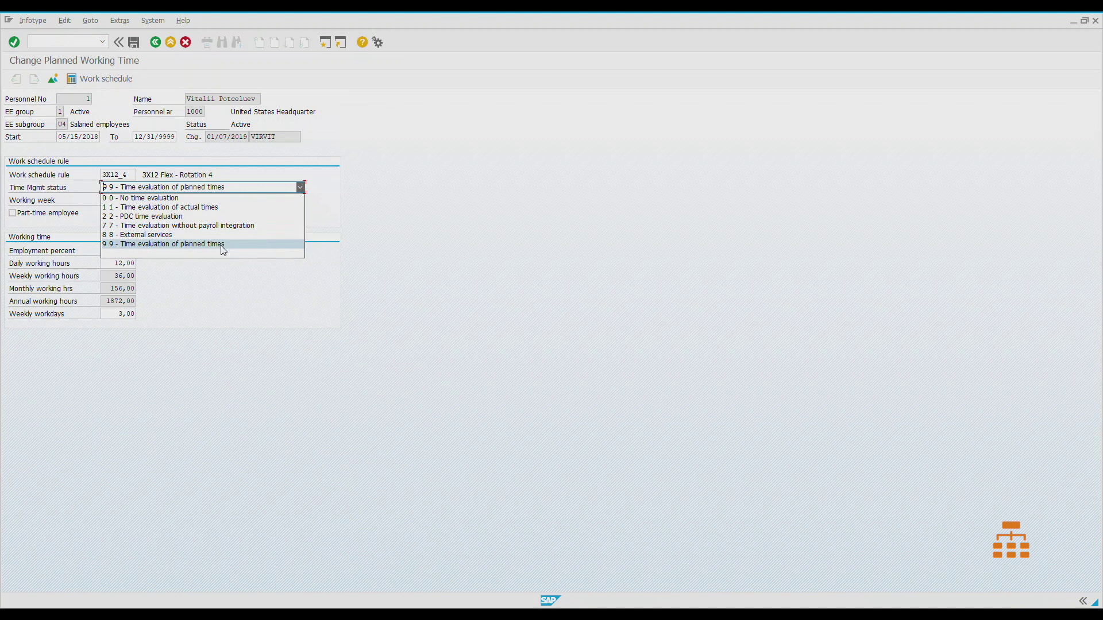
- Keep status 9 - Time evaluation of planned times selected
click(223, 248)
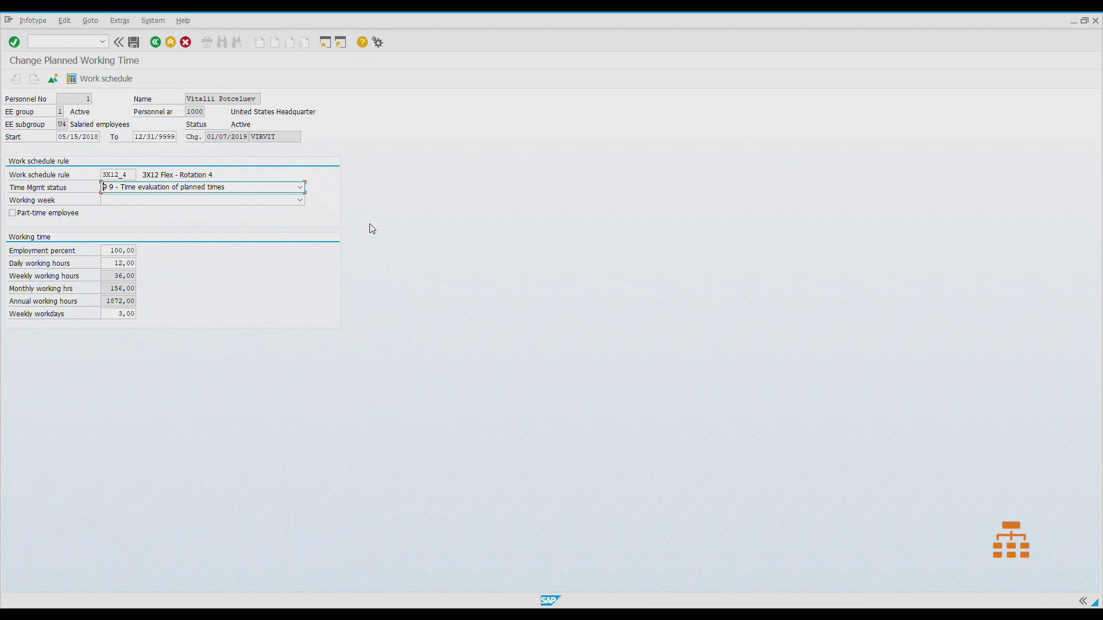
- List the employee's infotype 2002 Attendances records for all dates
click(155, 42)
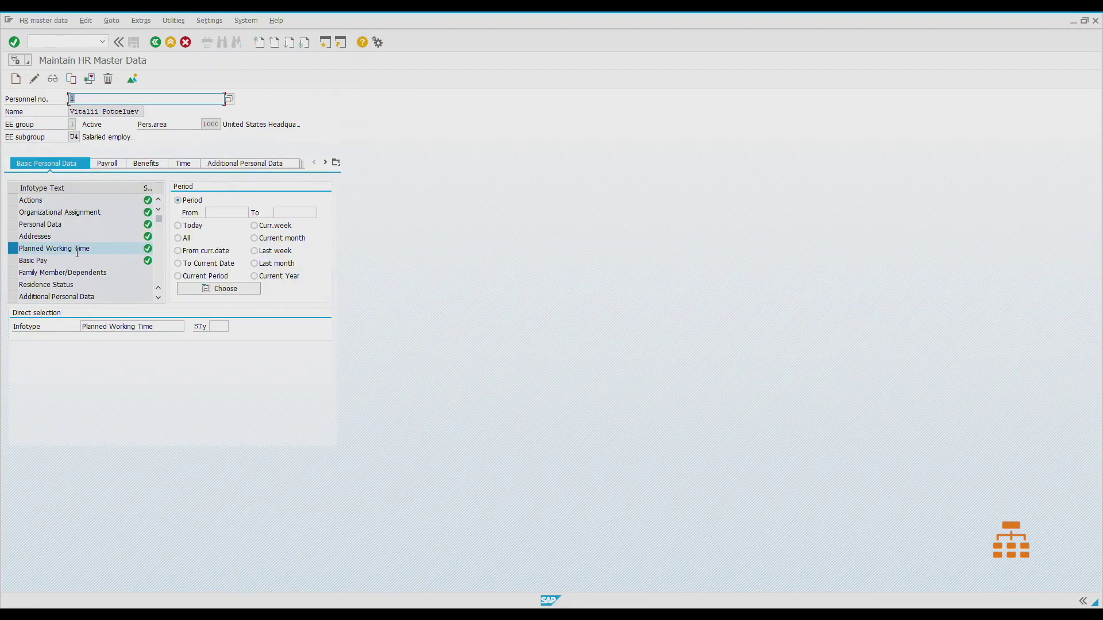
drag(175, 326, 38, 330)
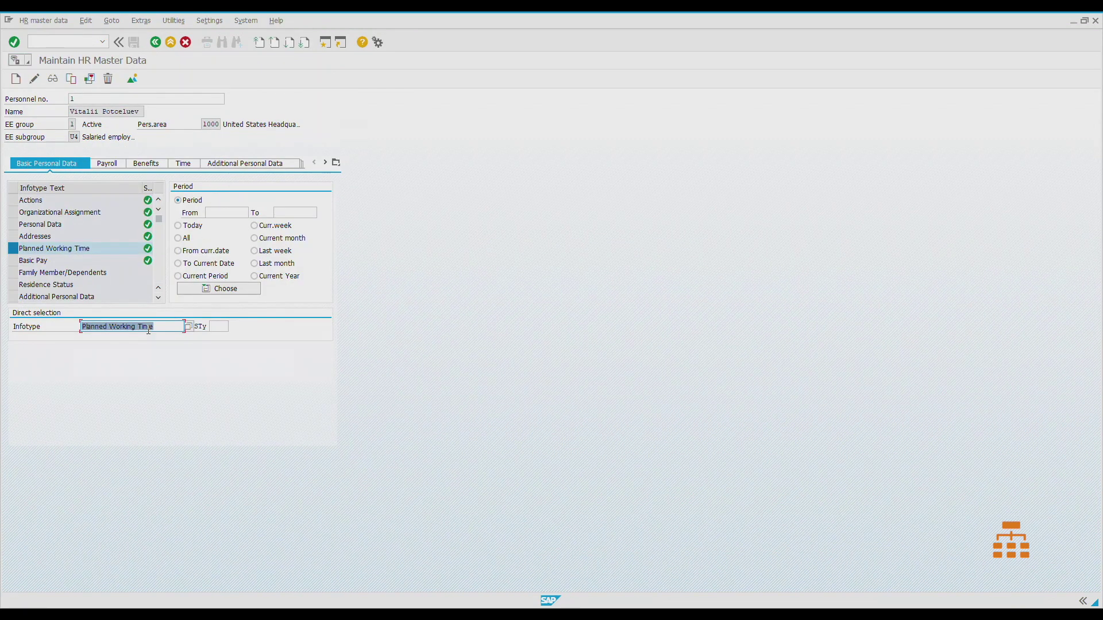
text(2002)
key(Return)
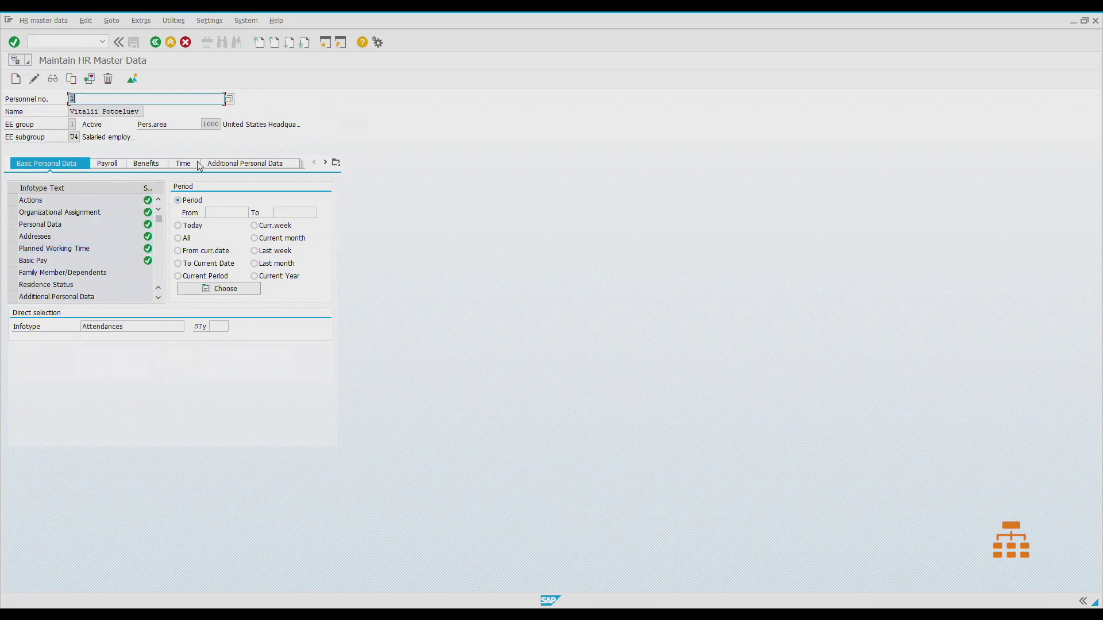
click(178, 238)
click(132, 79)
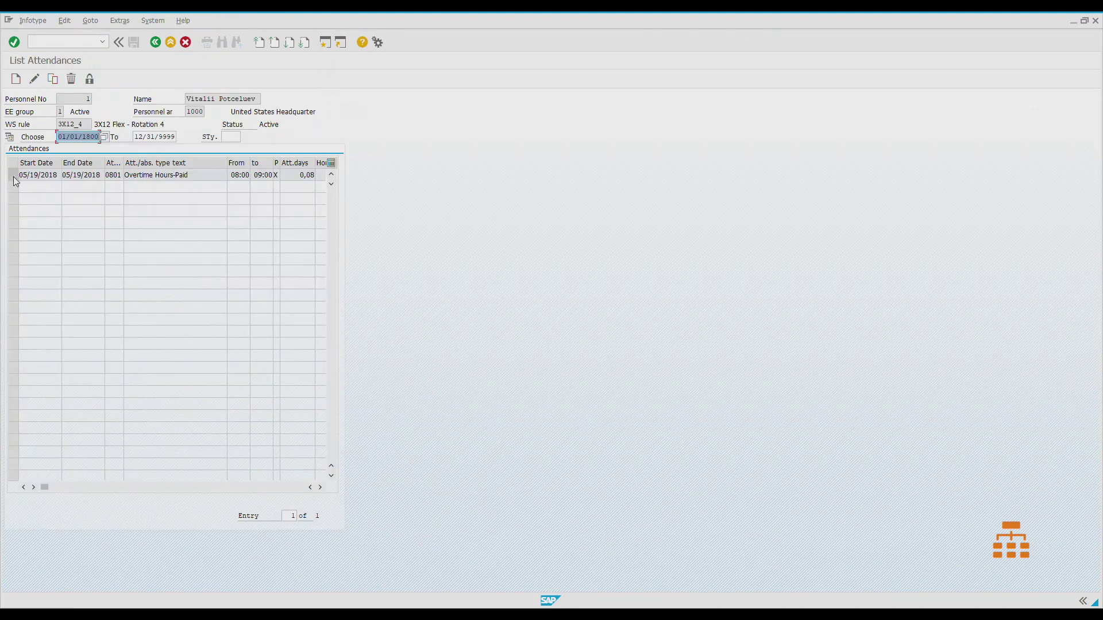
- Select the Overtime Hours-Paid attendance entry ending 09:00
click(13, 174)
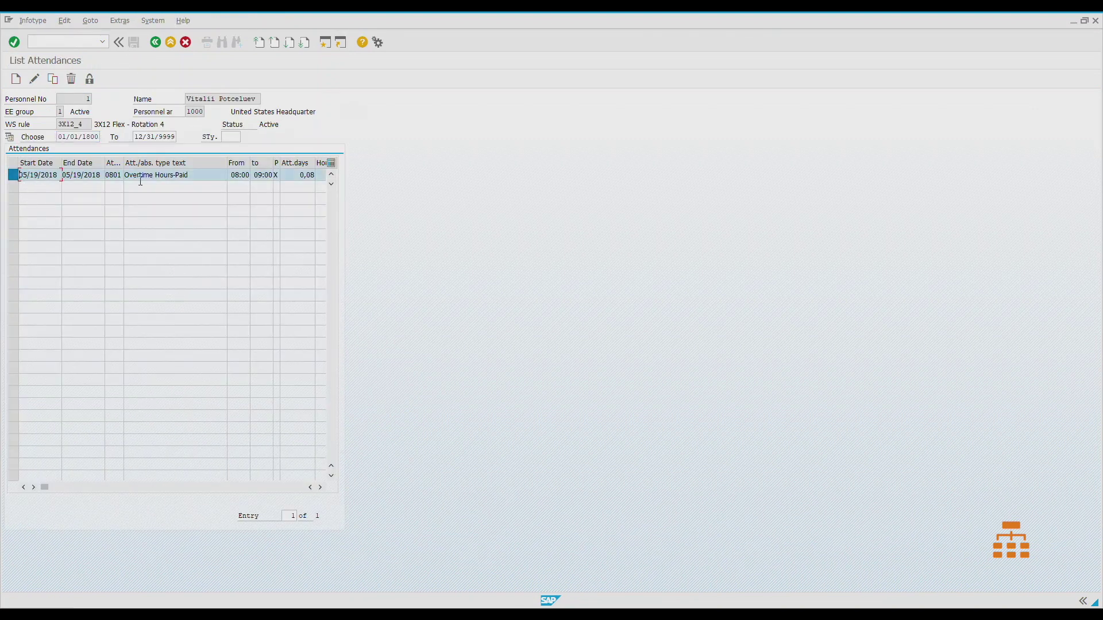
drag(190, 174, 92, 174)
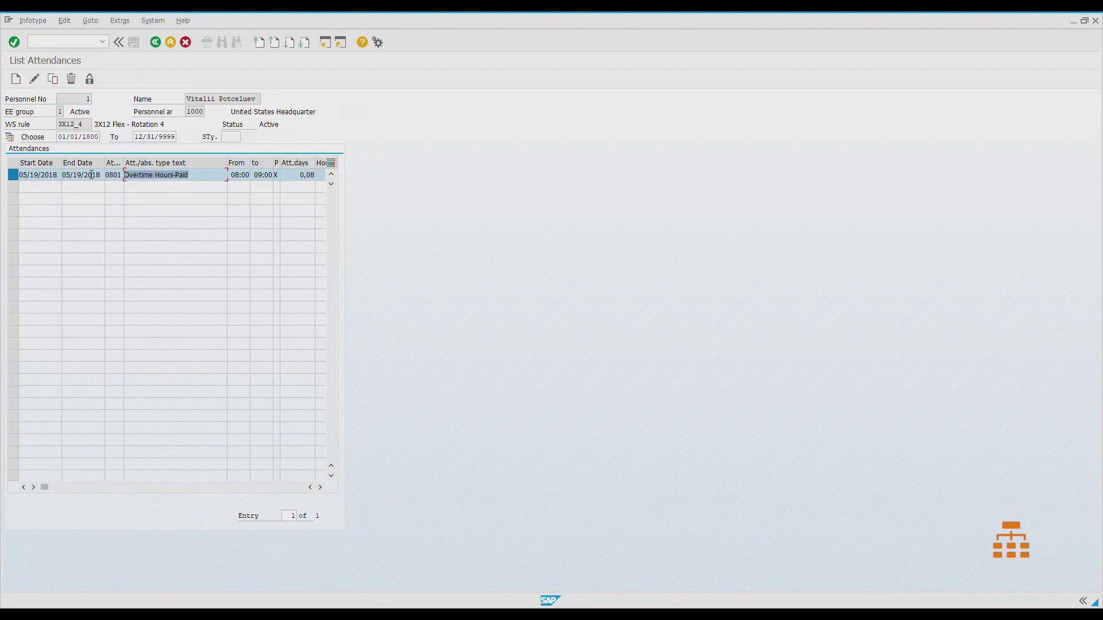
click(259, 175)
- Edit the overtime attendance and view its personal work schedule
click(34, 79)
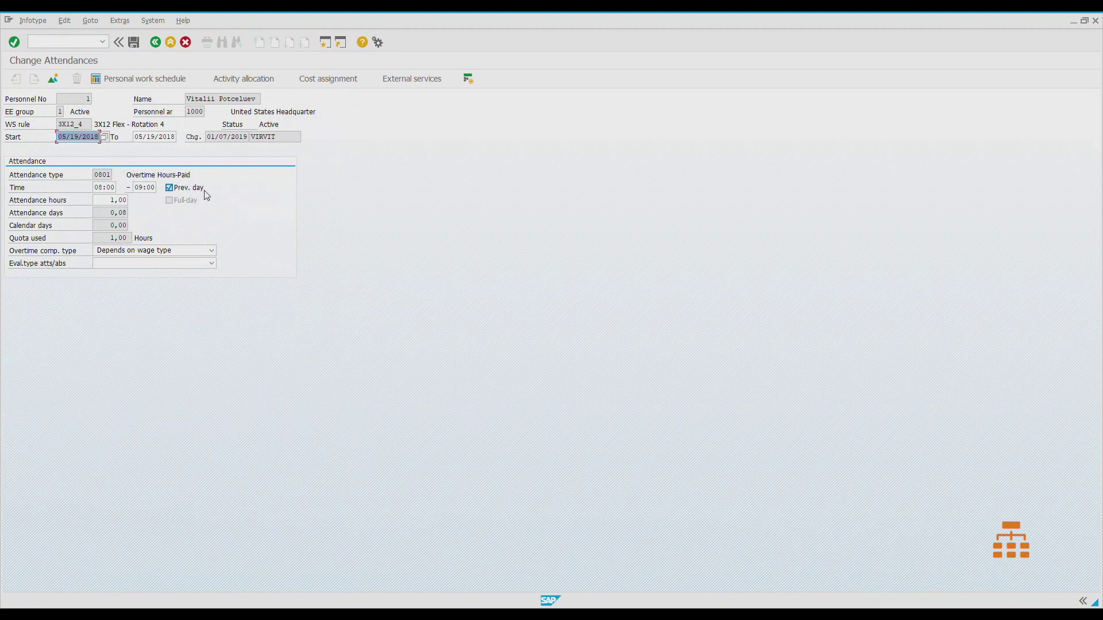
click(159, 79)
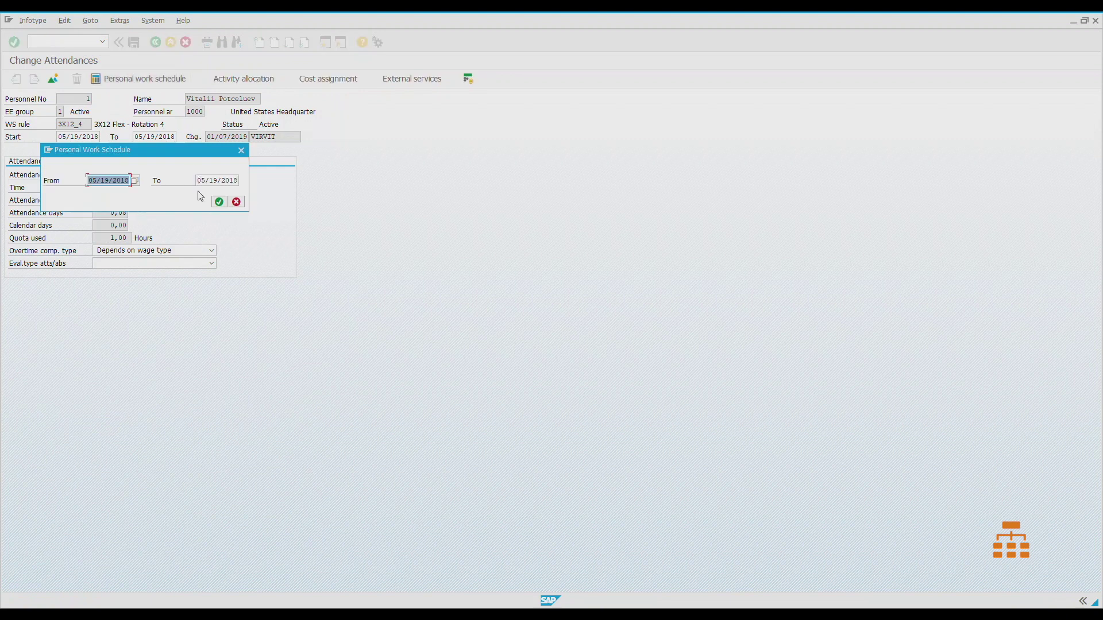
click(218, 201)
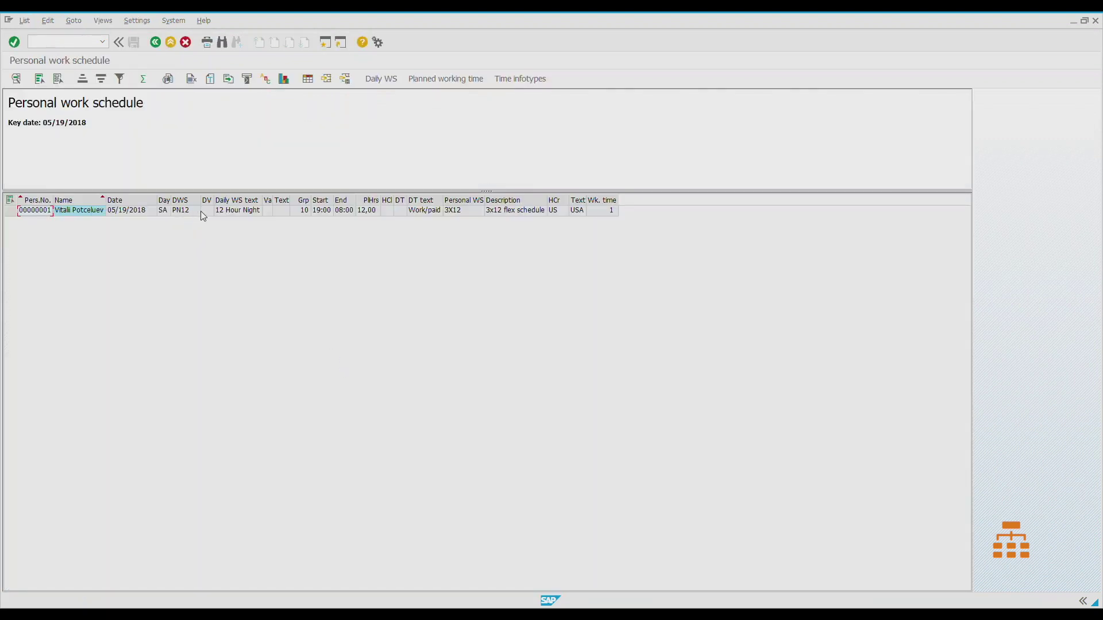
click(155, 42)
- Show the personal work schedule from 05/18/2018, then return to the attendance list
click(143, 79)
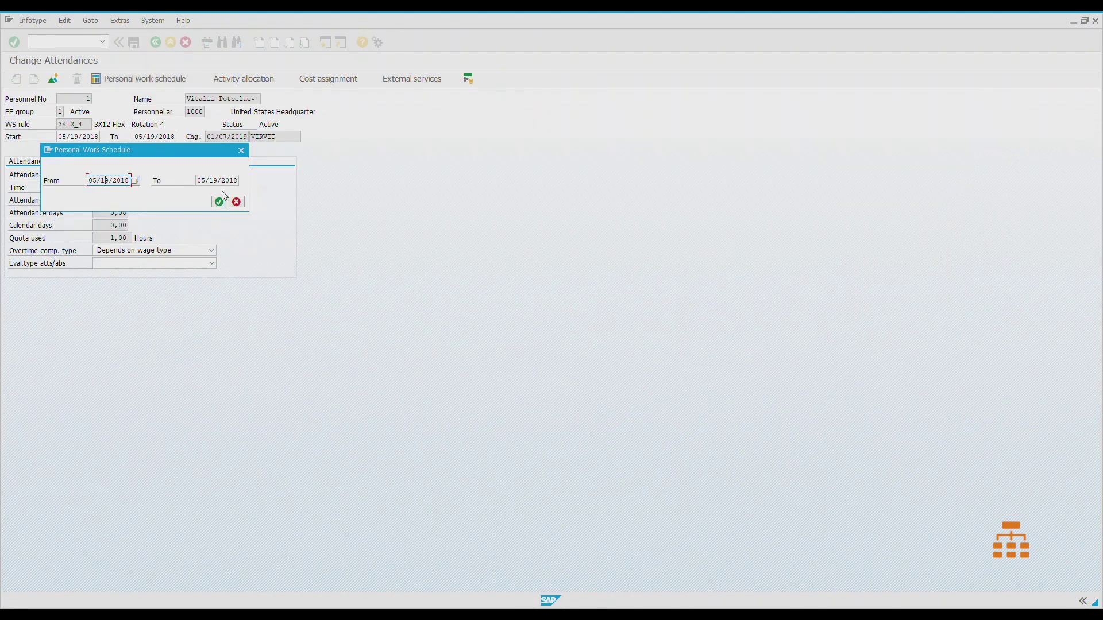
key(Left)
key(shift+Right)
key(shift+Right)
key(shift+Right)
key(Delete)
text(18/)
click(220, 202)
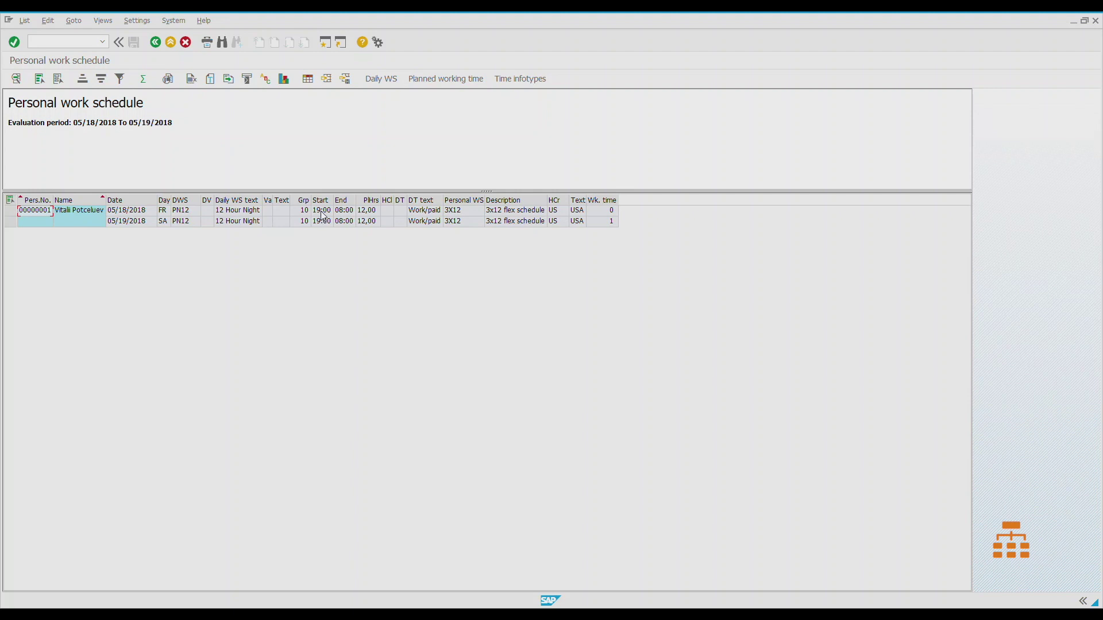
click(347, 214)
key(F2)
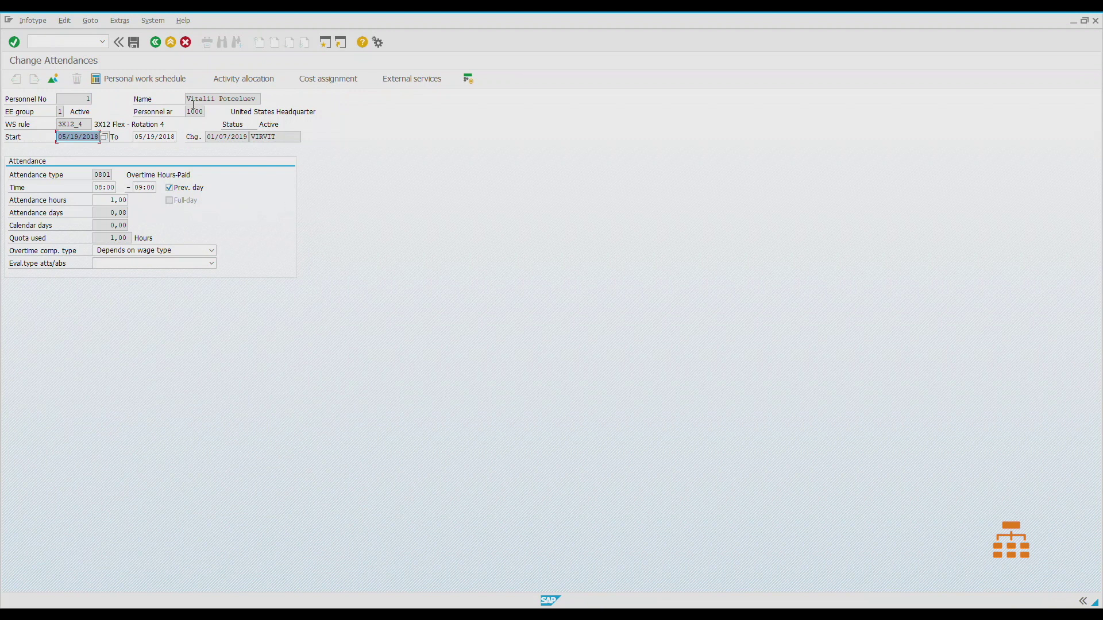
click(155, 42)
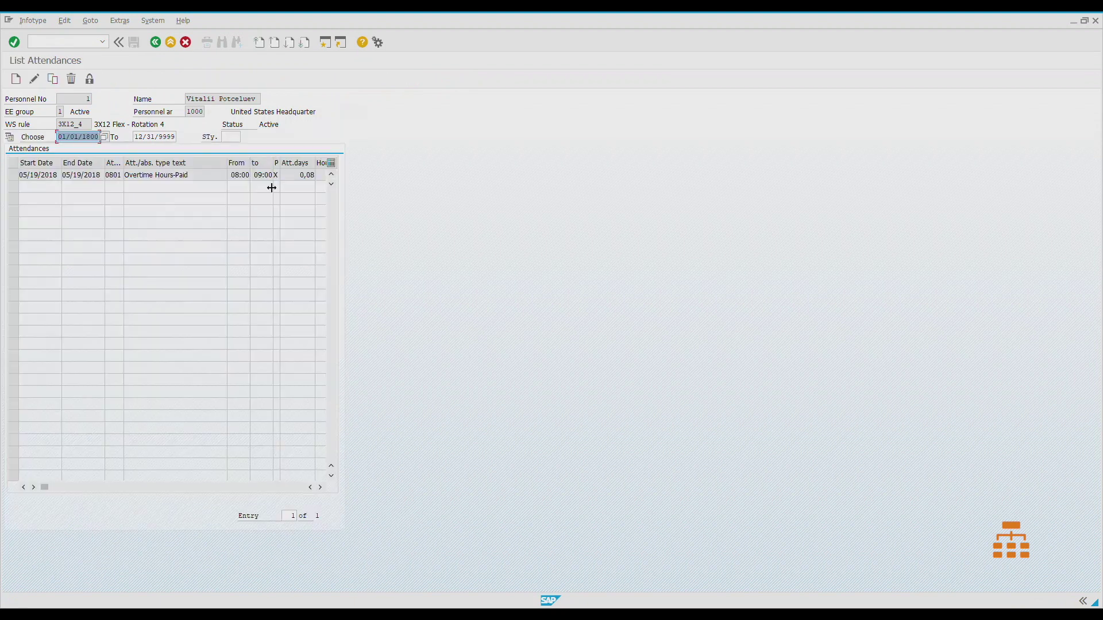
- List the employee's infotype 2007 Attendance Quotas records
click(155, 42)
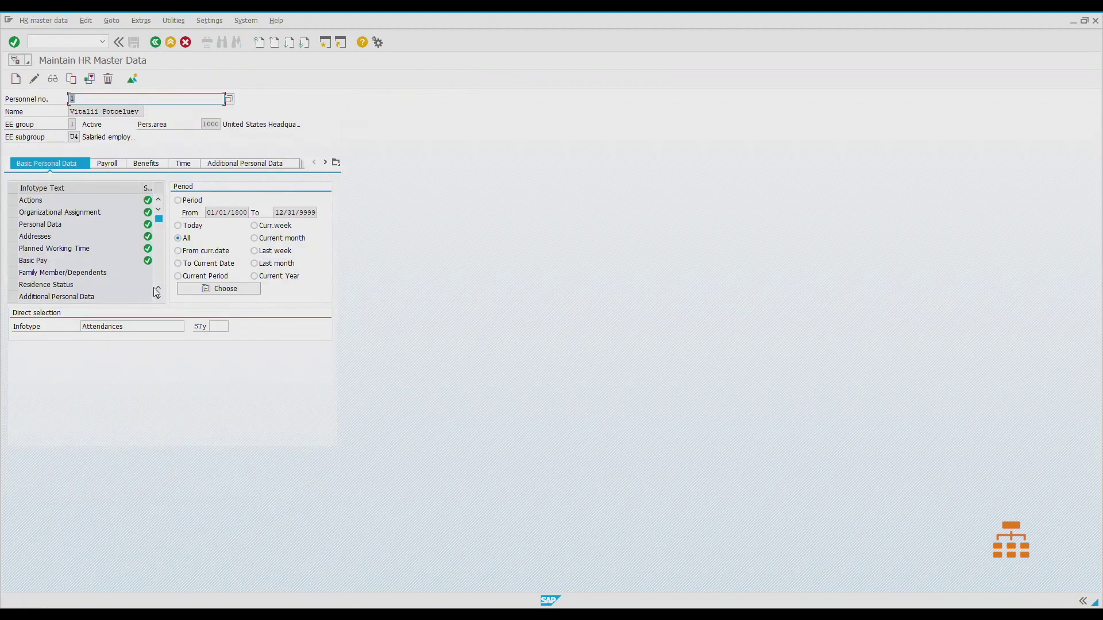
double_click(111, 326)
text(2007)
key(Return)
click(132, 78)
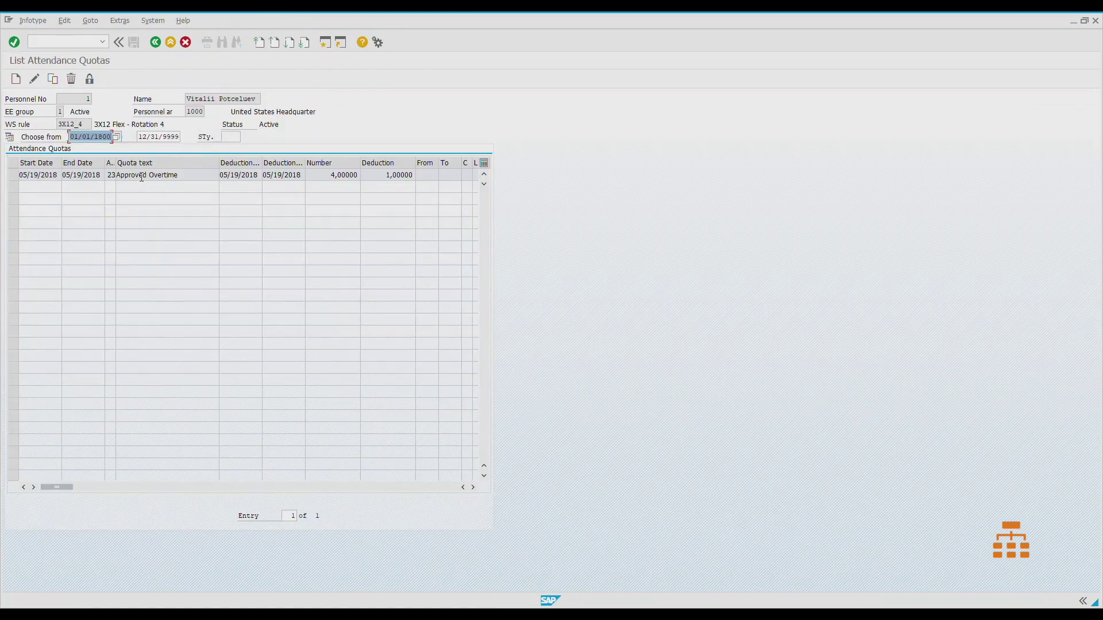
- Edit the Approved Overtime quota and mark its deduction value 1,00000
click(180, 176)
click(13, 174)
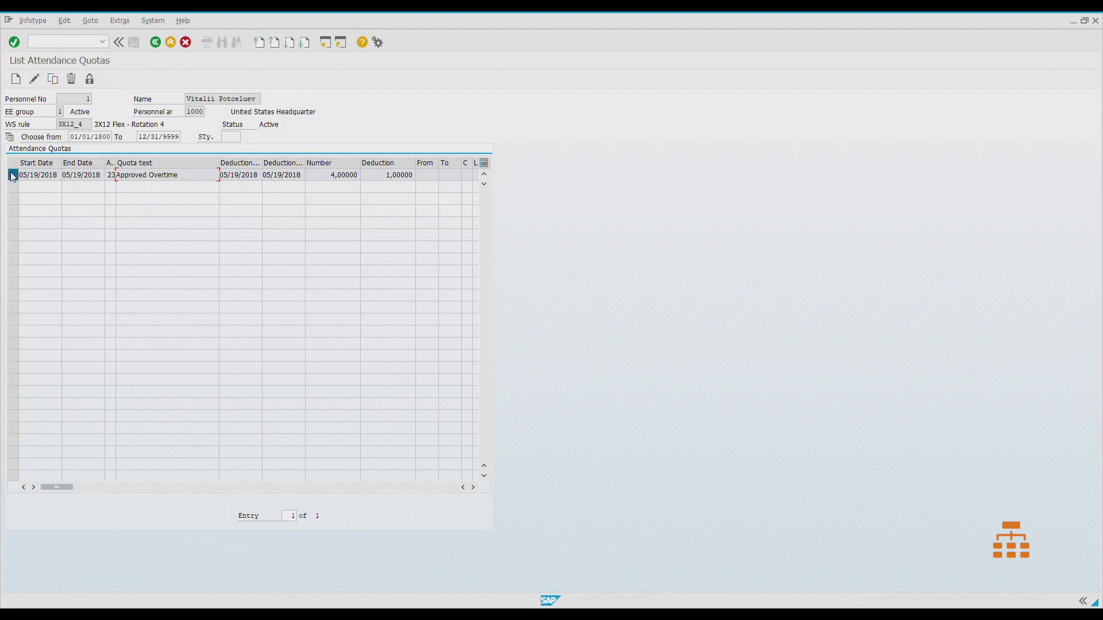
click(34, 82)
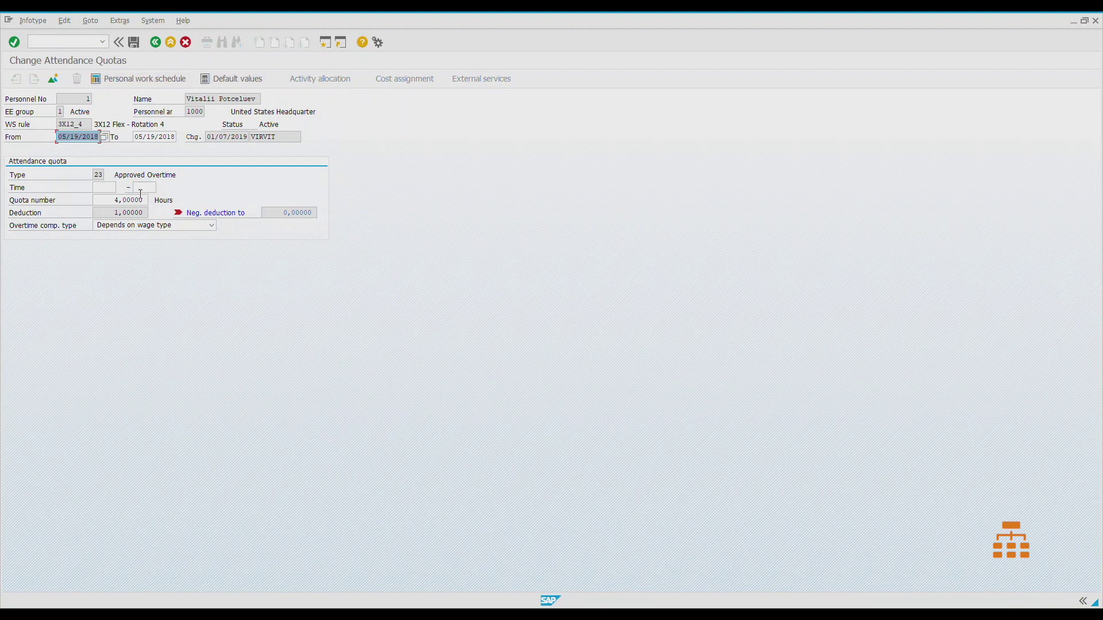
drag(109, 214, 140, 215)
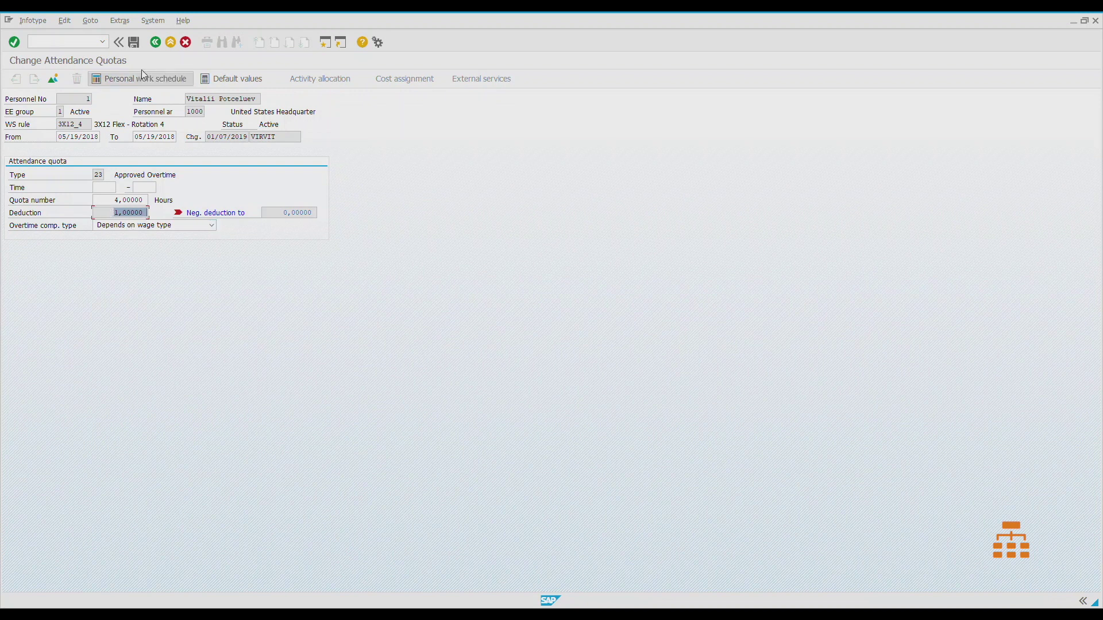
- Back out of the quota screens and run /np60 in the Time Evaluation window
click(156, 45)
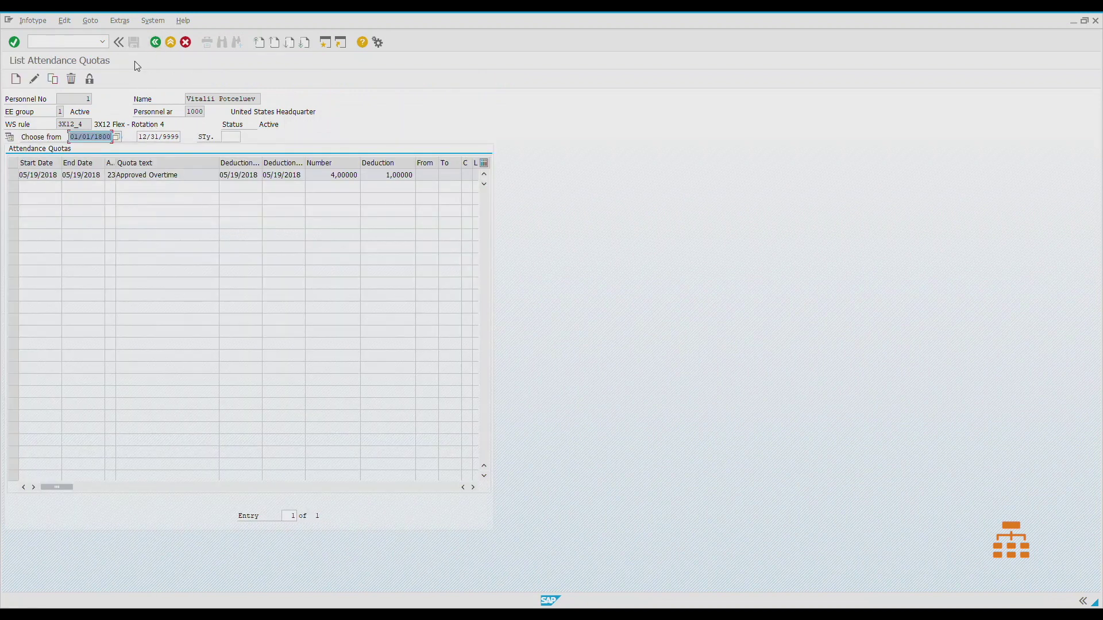
click(155, 44)
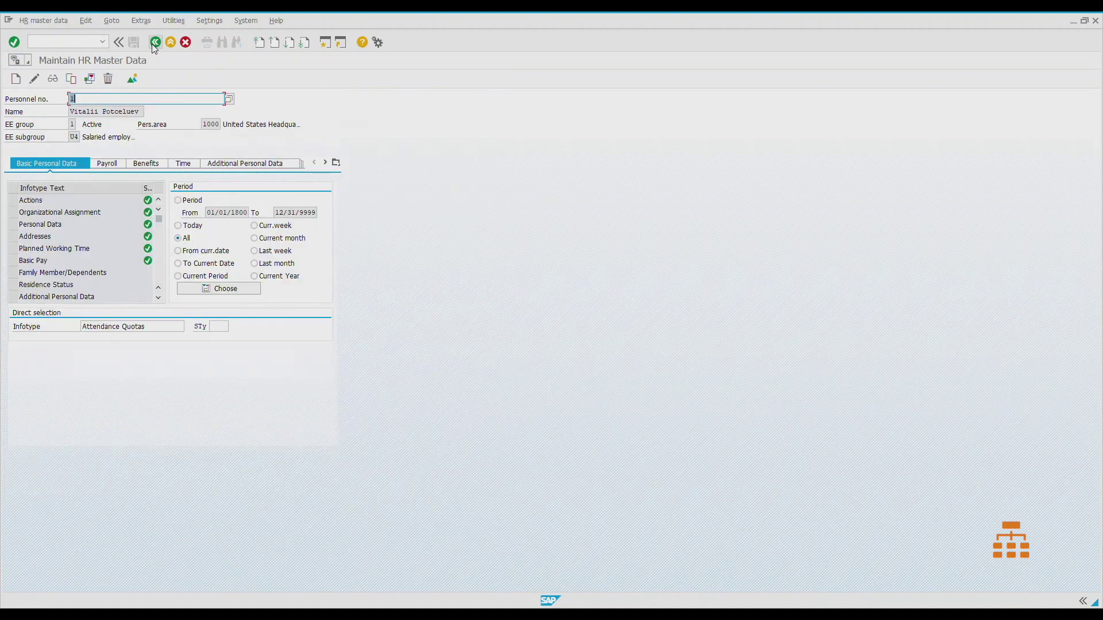
click(281, 568)
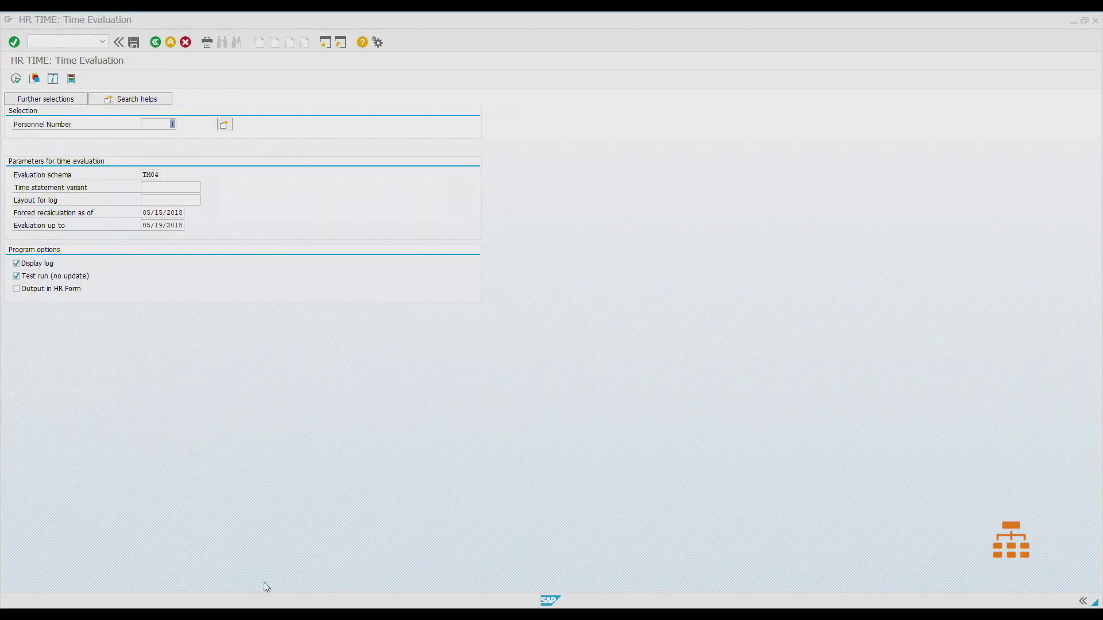
click(85, 41)
text(/np60)
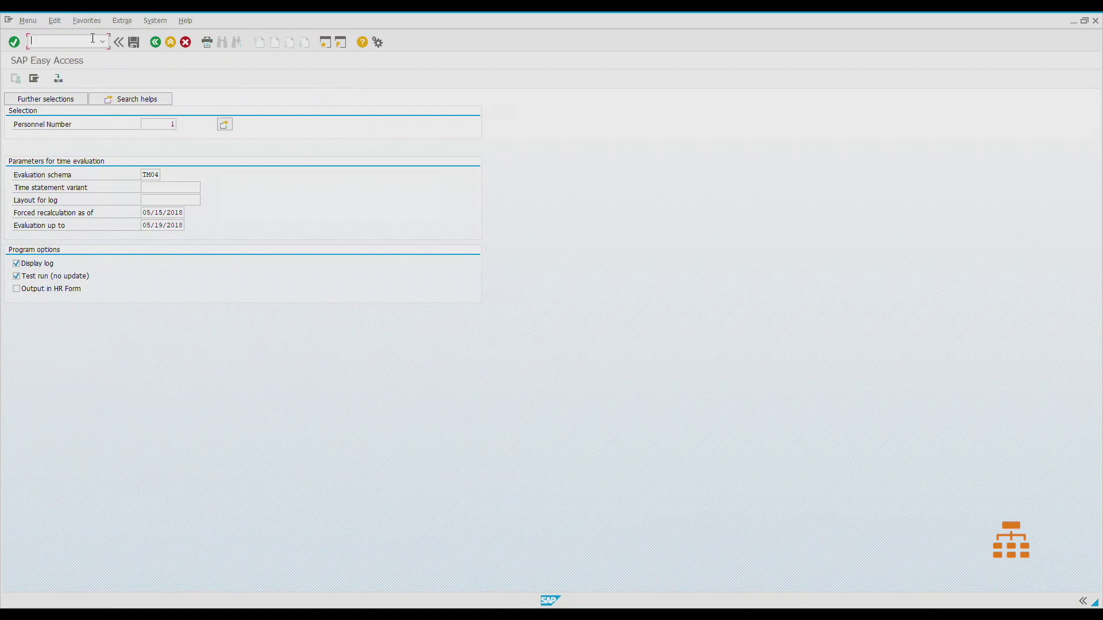
key(Return)
- Start PT60 for personnel number 1 with schema TM04 and no time statement variant
text(pt60)
key(Return)
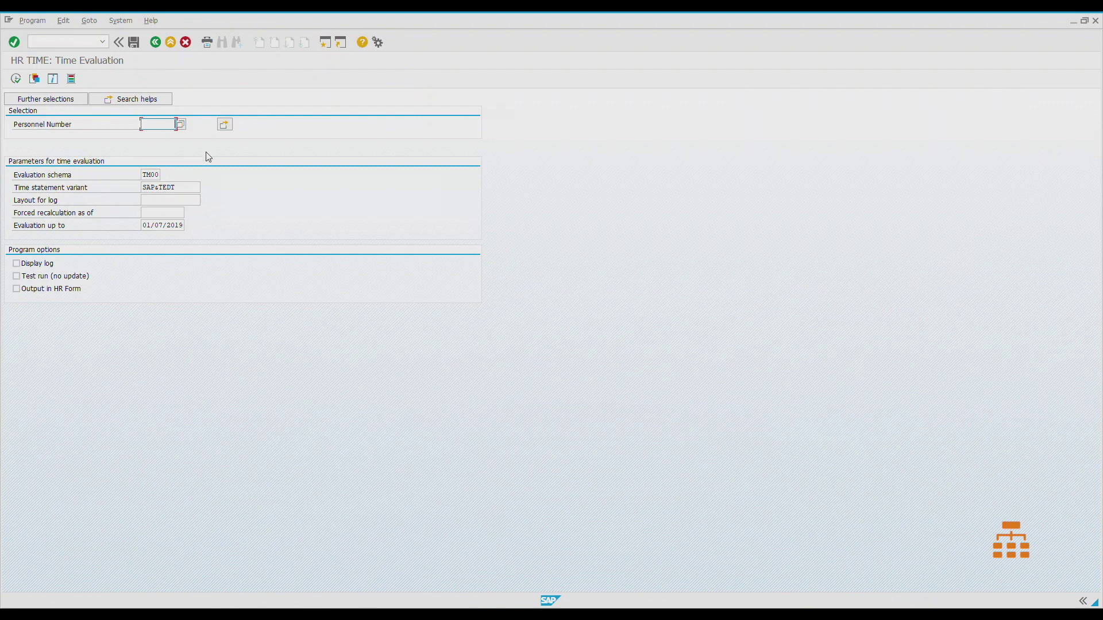
text(1)
key(Tab)
key(Tab)
key(Tab)
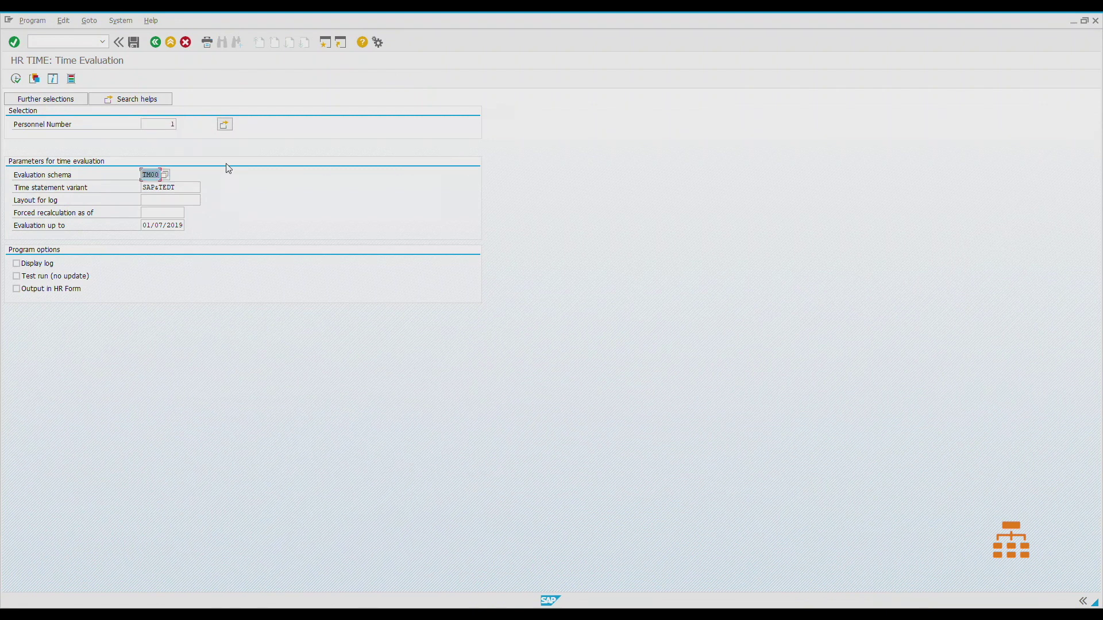
text(tm04)
key(Return)
key(Tab)
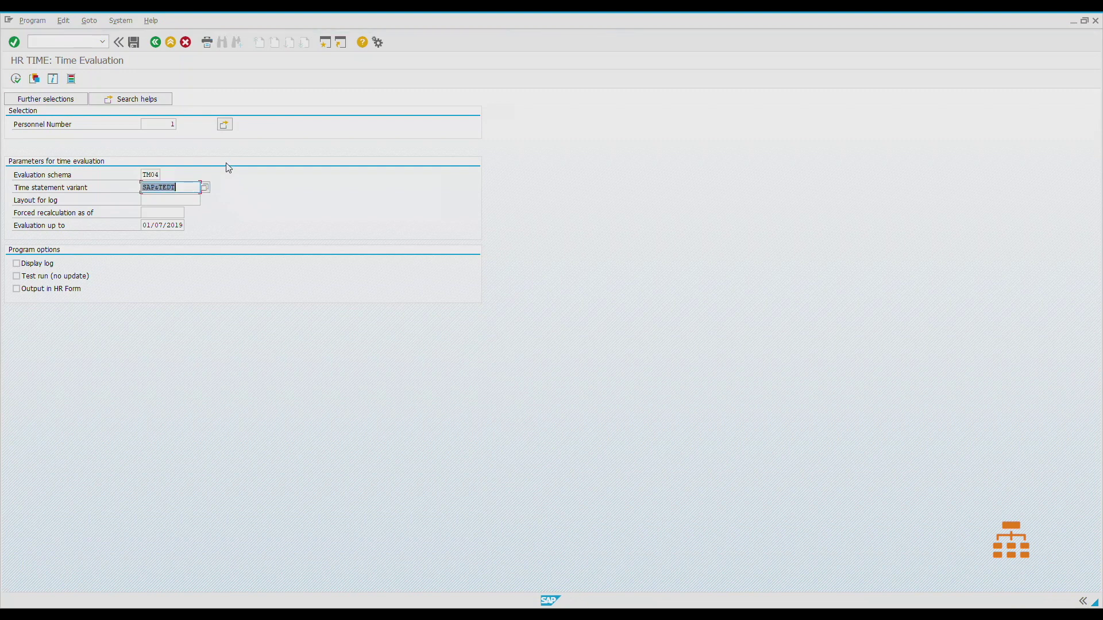
key(Delete)
- Set dates 05/15/2018 to 05/19/2018 and tick Test run and Display log
key(Tab)
key(Tab)
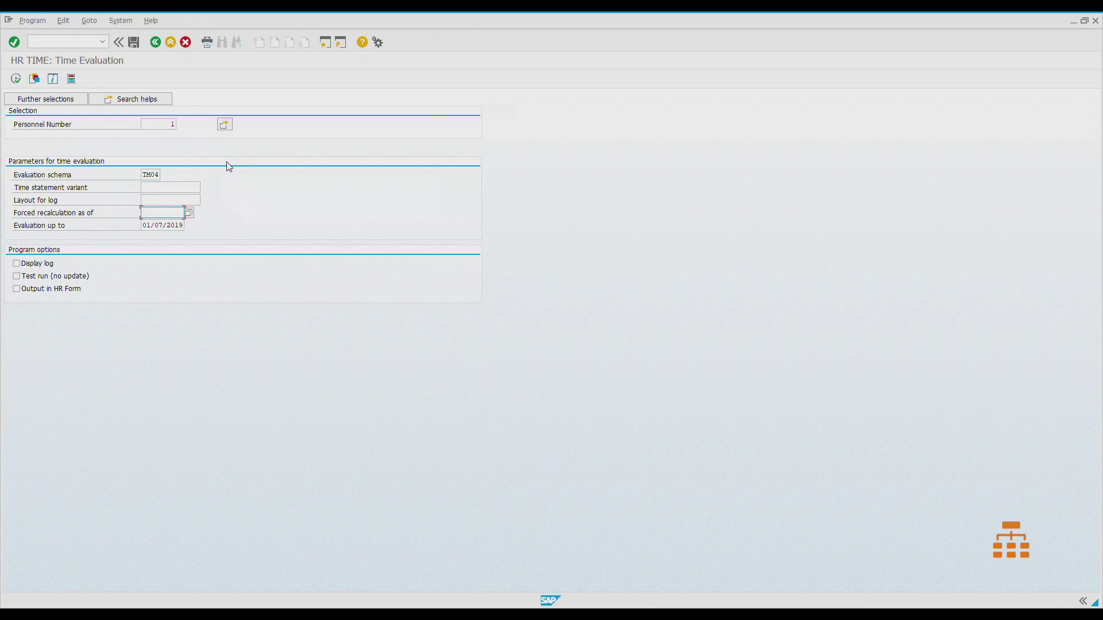
text(01)
key(BackSpace)
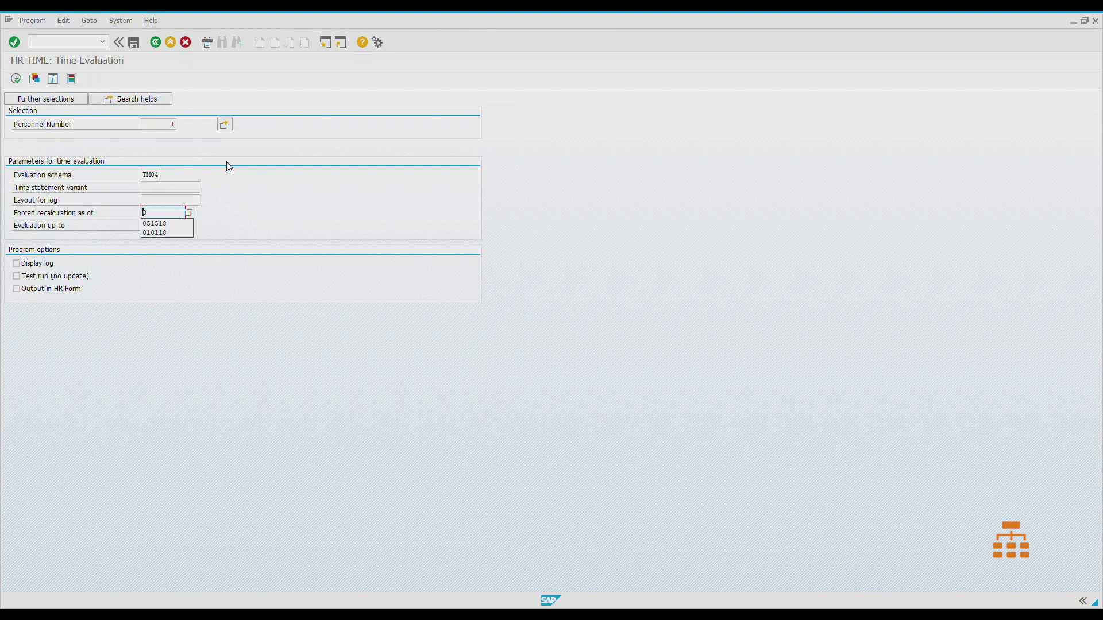
key(Down)
key(Return)
key(Tab)
text(05/)
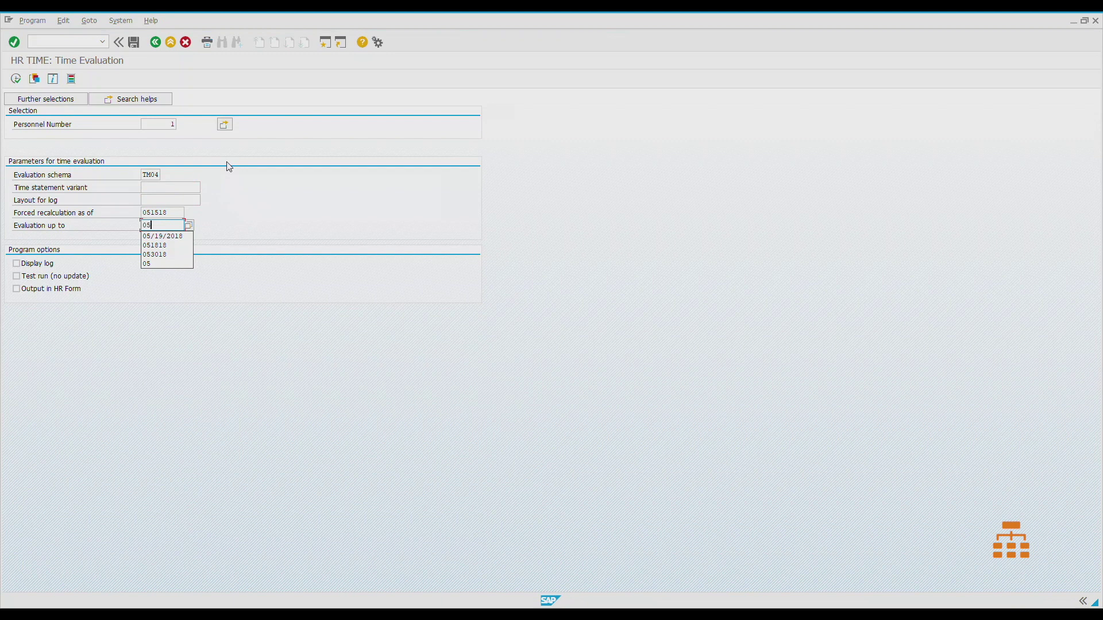
text(19)
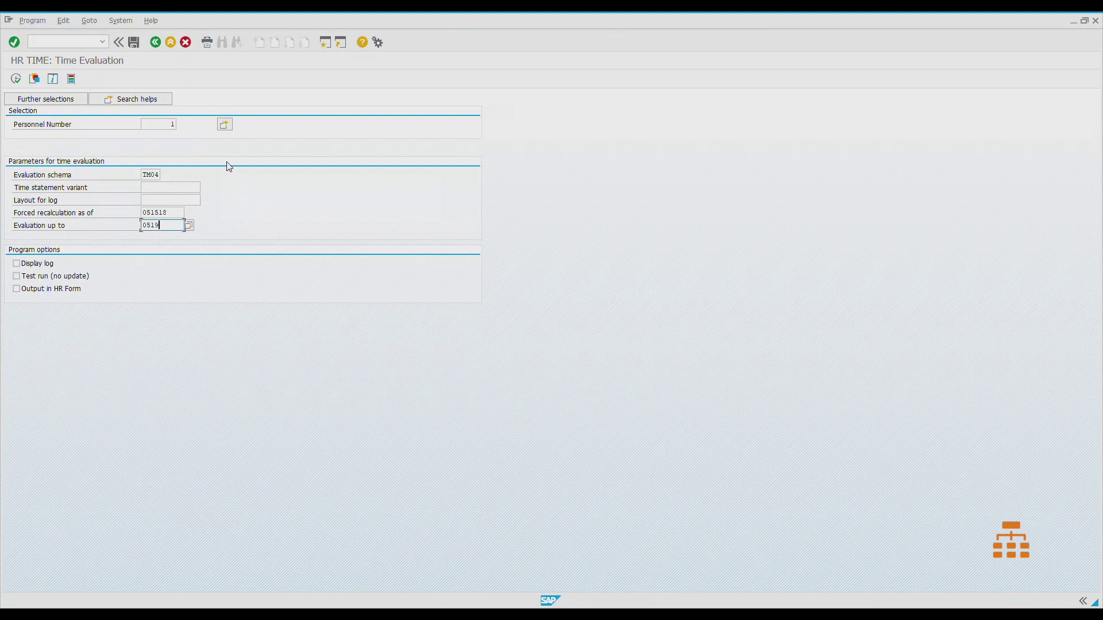
text(/2018)
key(Return)
click(17, 277)
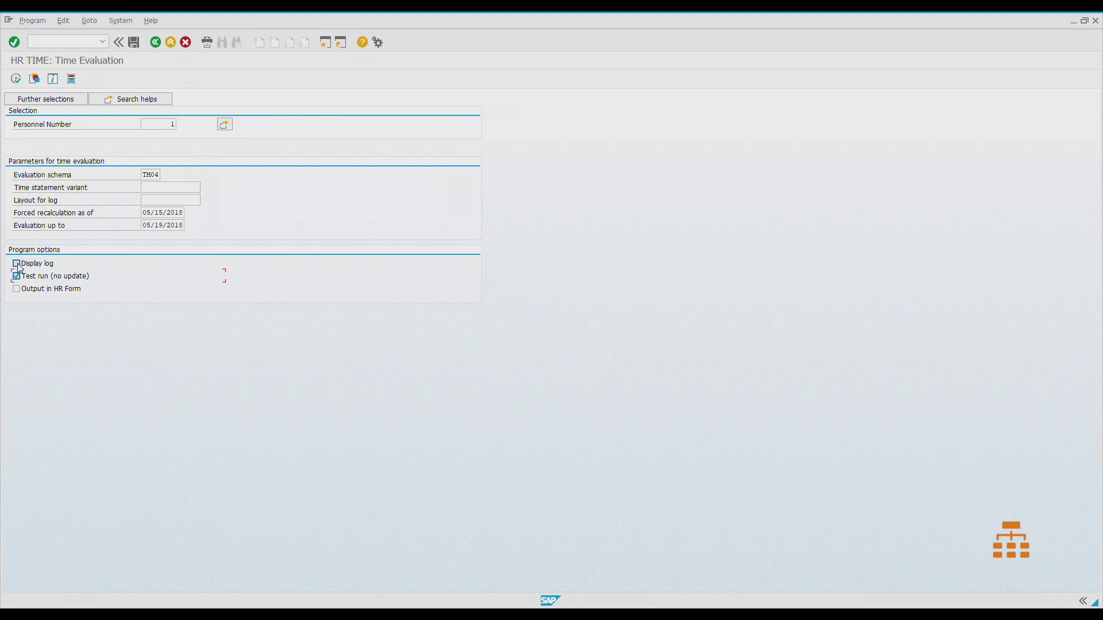
click(18, 265)
- Run the evaluation and expand 05/15/2018's Provide time data ELSE branch in the log
click(15, 81)
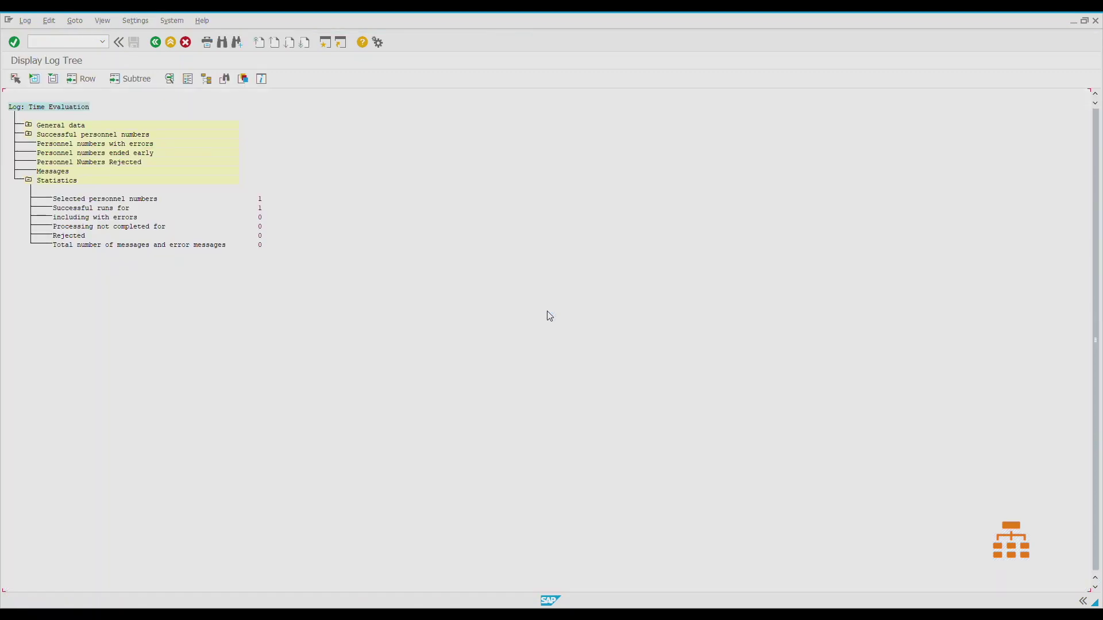
click(260, 208)
click(29, 135)
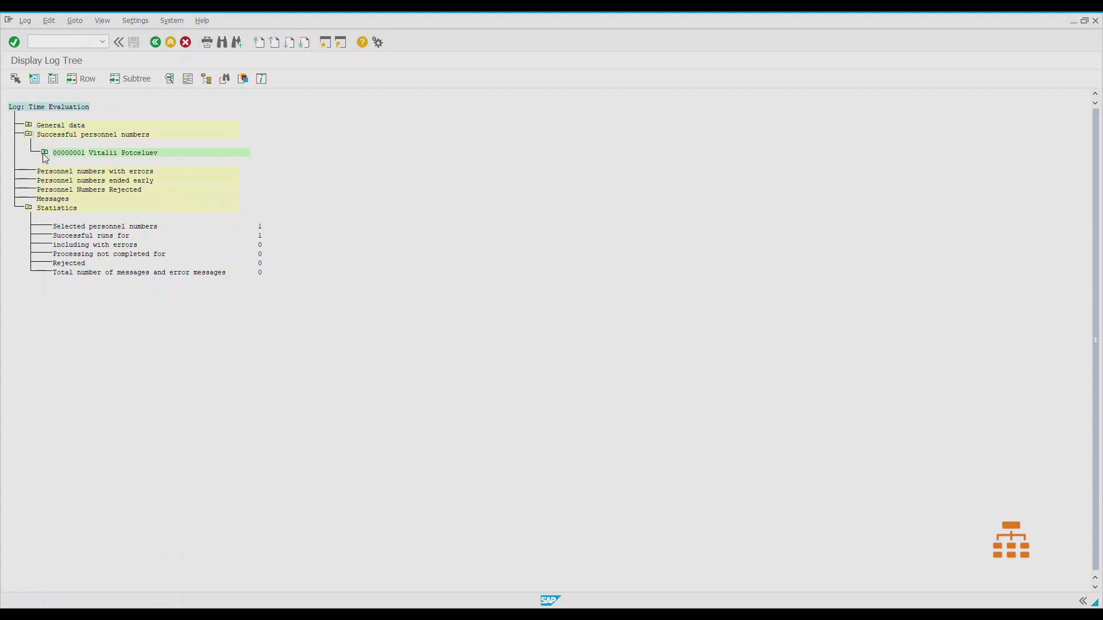
click(44, 153)
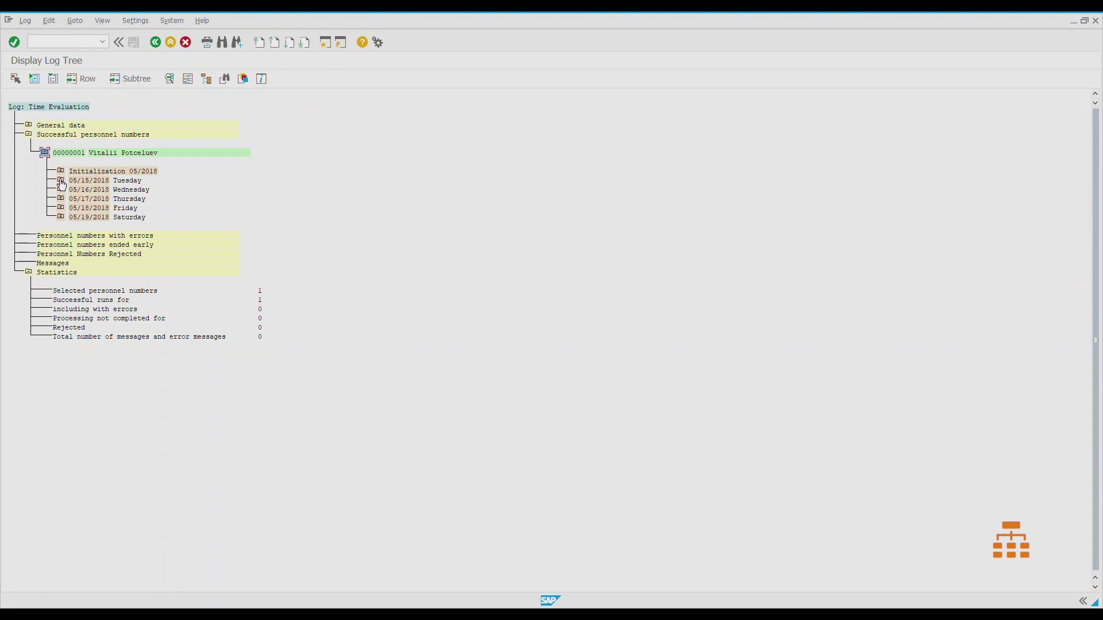
click(61, 181)
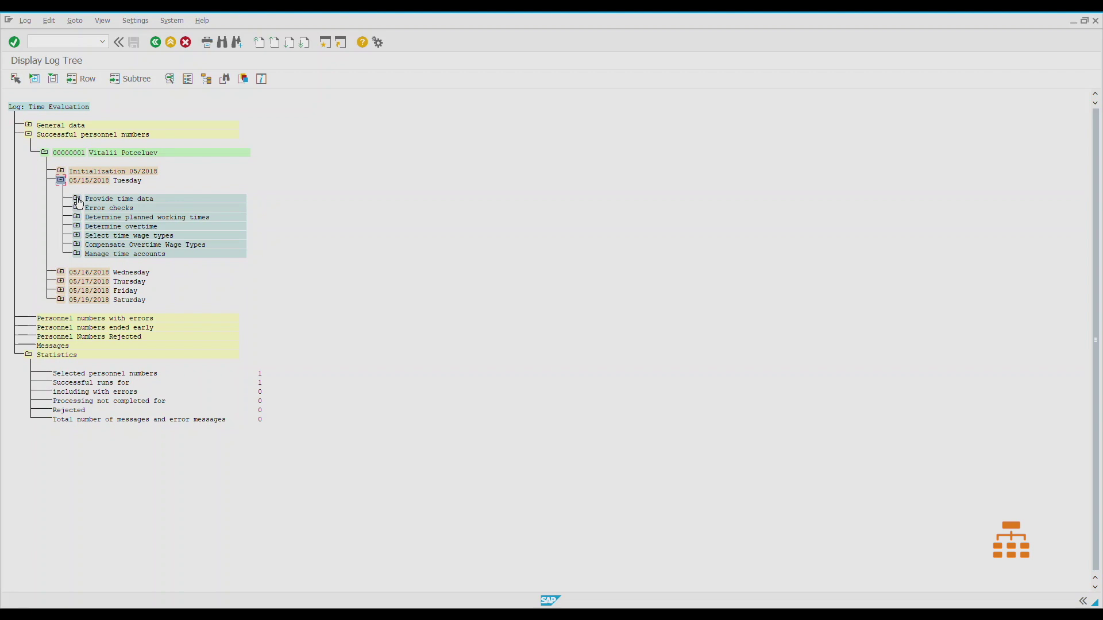
click(77, 200)
click(92, 226)
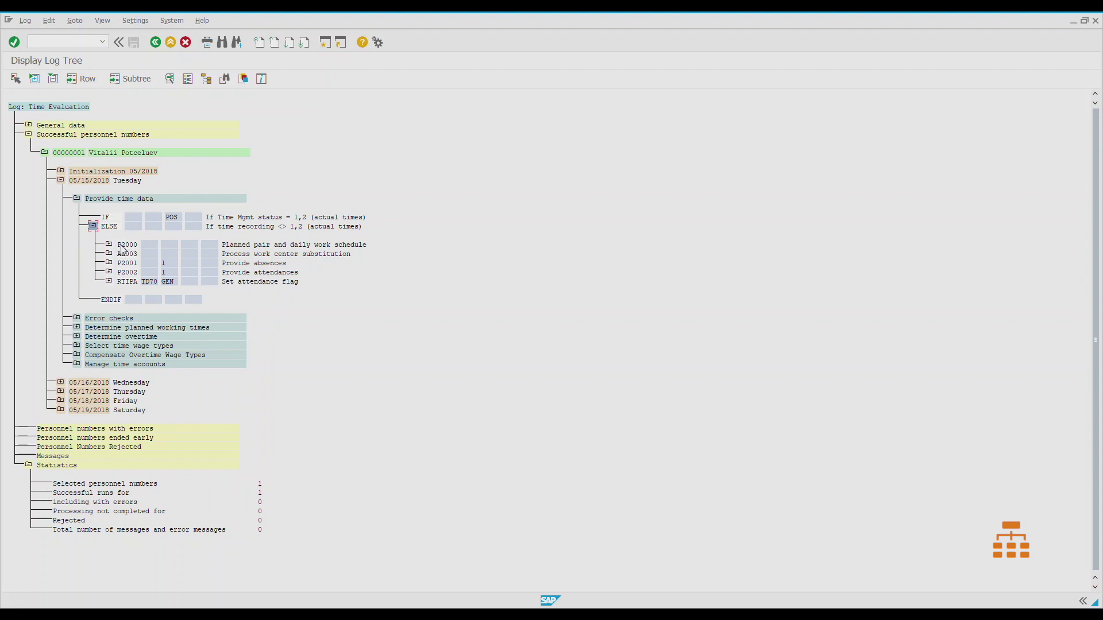
double_click(128, 246)
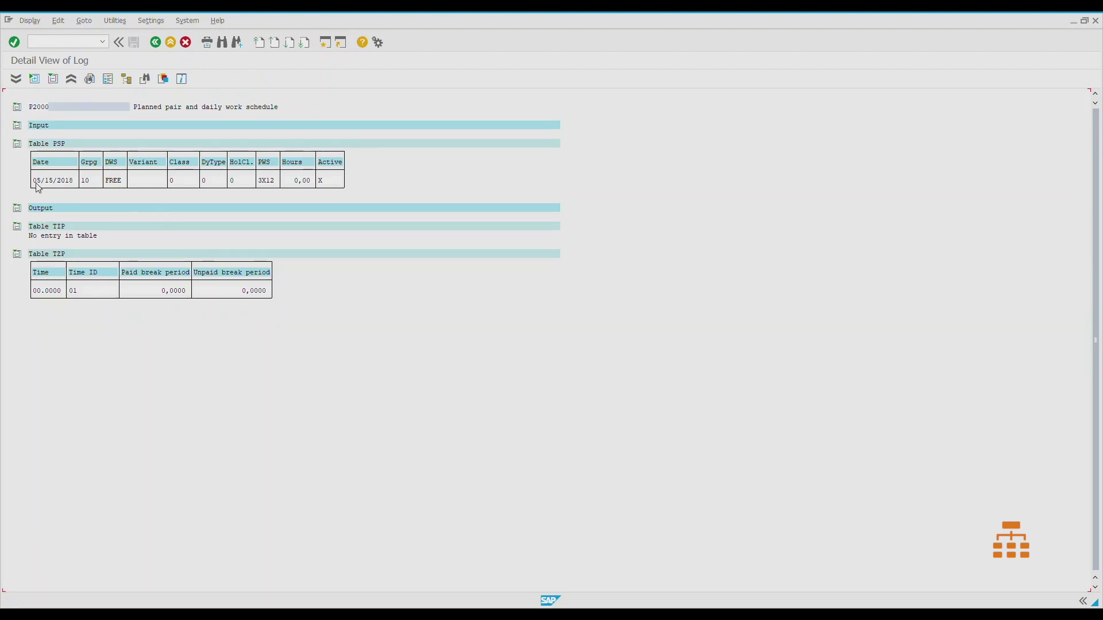
click(40, 126)
click(48, 208)
click(210, 43)
click(71, 107)
click(35, 180)
click(86, 182)
click(110, 183)
click(178, 183)
click(208, 183)
click(235, 183)
click(262, 187)
click(302, 182)
click(88, 291)
- Go back to the log tree and expand Tuesday's Manage time accounts and CUMBT to show Input and Output
key(F3)
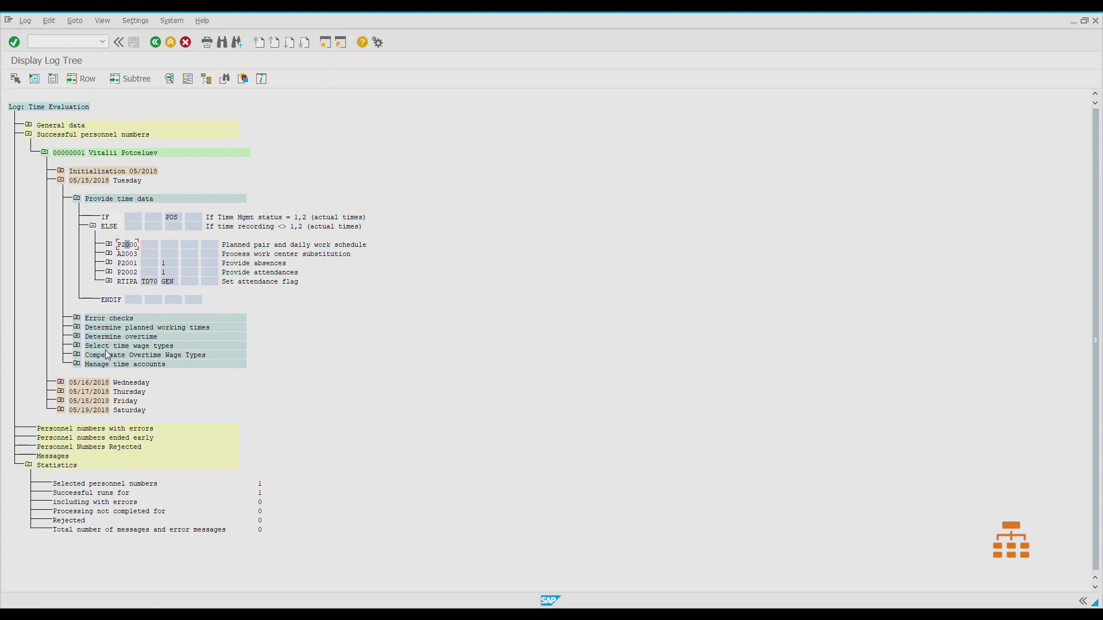
click(76, 366)
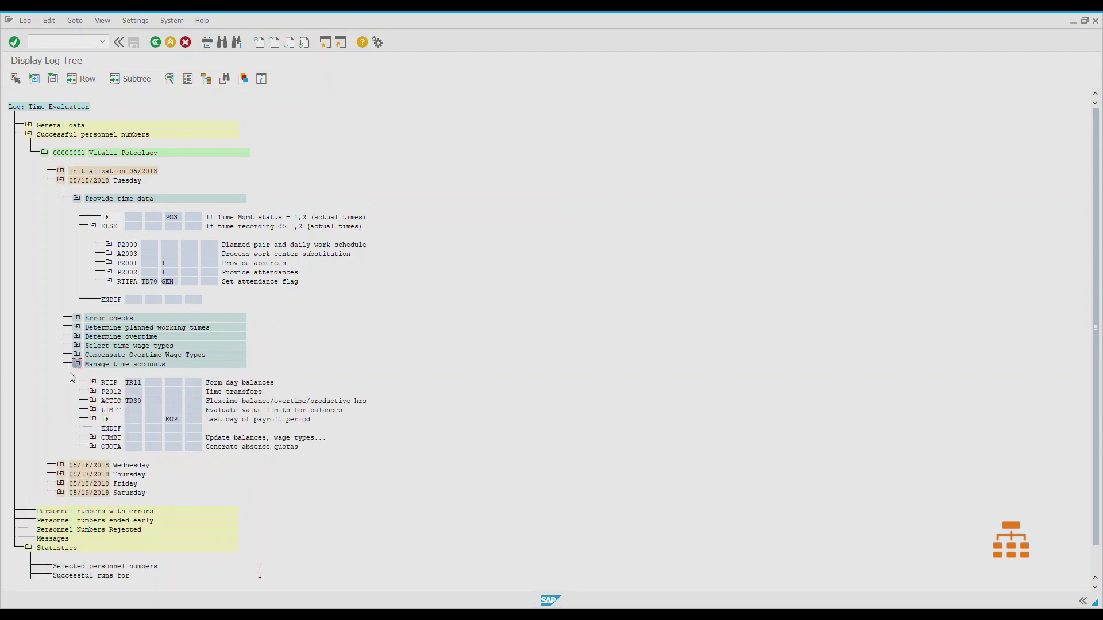
click(92, 439)
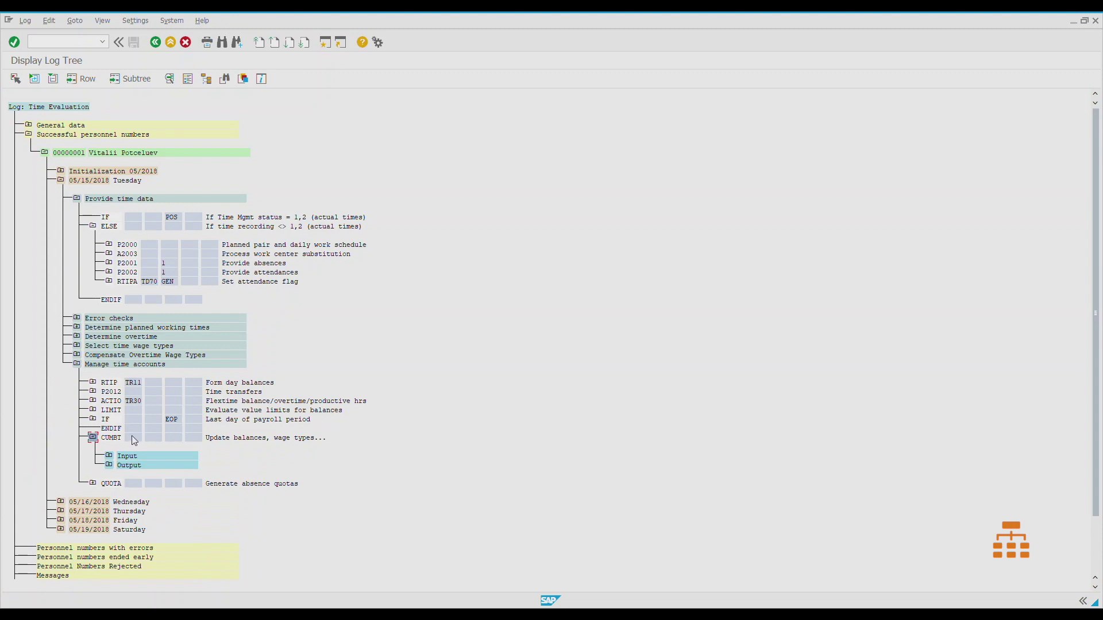
- Open CUMBT's detail log and mark time type 0900 at 8,0000 in input Table TES
double_click(115, 440)
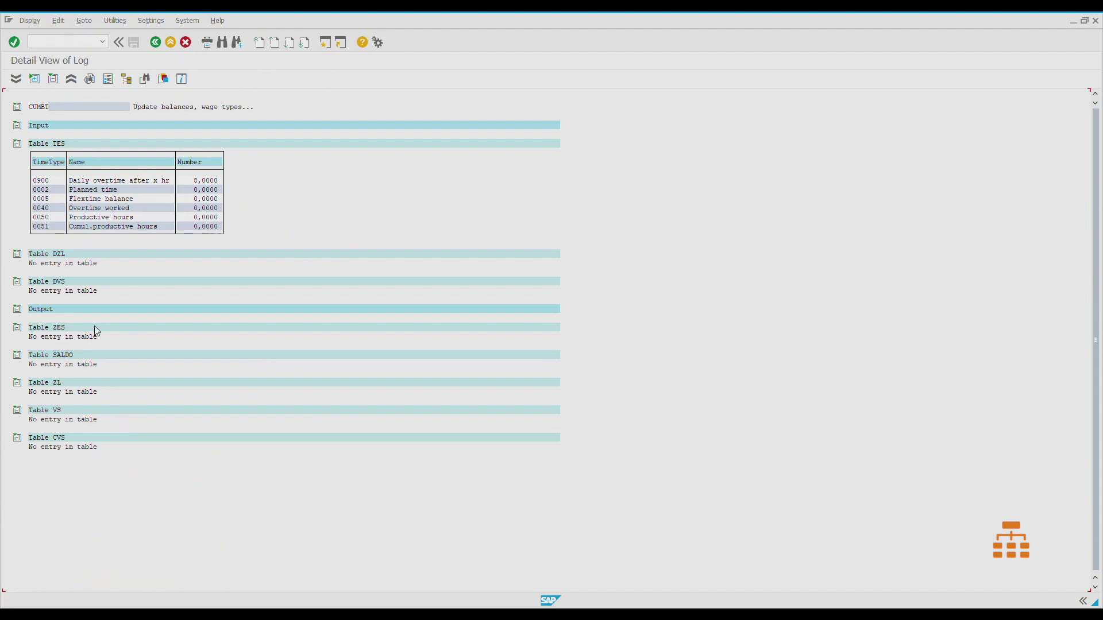
click(35, 126)
click(55, 144)
click(179, 183)
- Mark time type 0040 Productive hours at 0,0000 and the empty output tables DZL and DVS
click(36, 208)
click(72, 218)
click(198, 218)
click(50, 255)
click(53, 283)
- Back in the log tree, collapse Tuesday 05/15/2018 and expand Friday 05/18/2018's Provide time data and ELSE
key(F3)
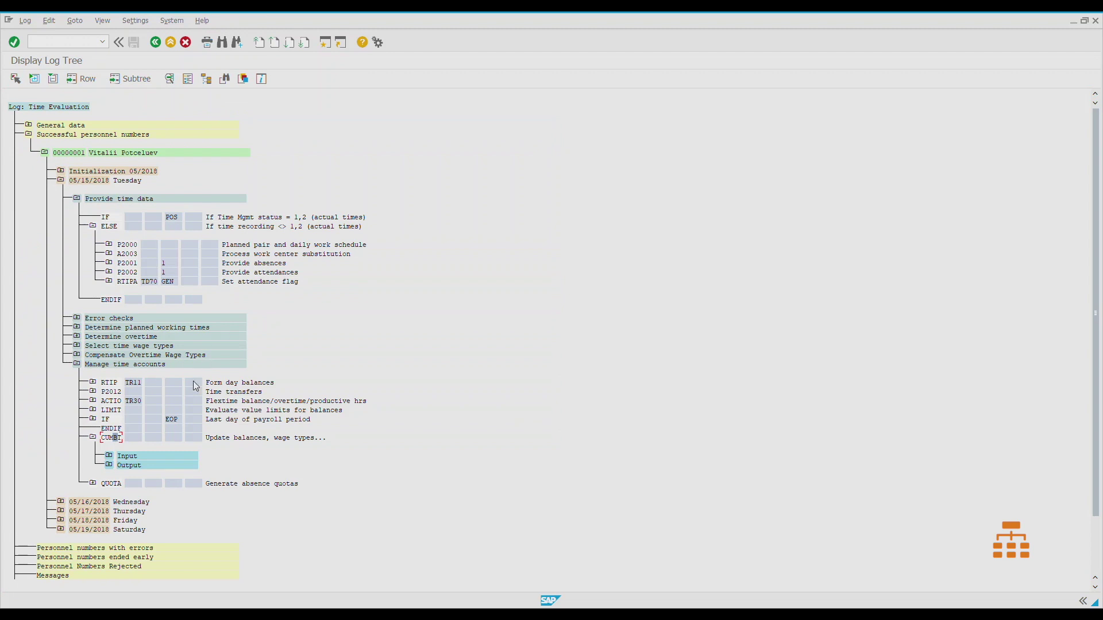
click(61, 181)
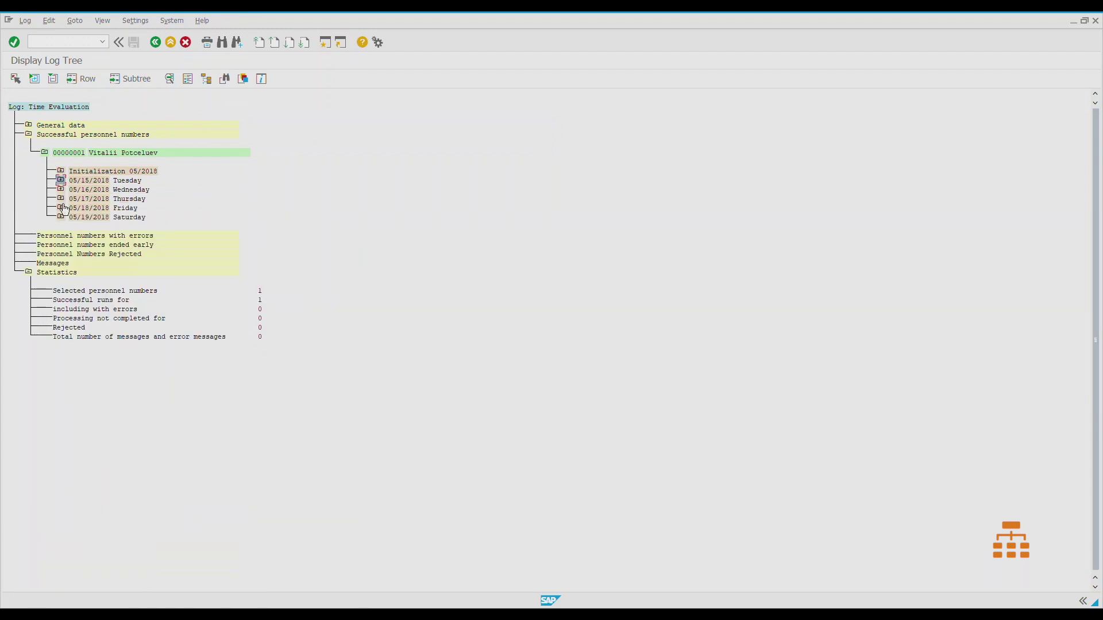
click(60, 208)
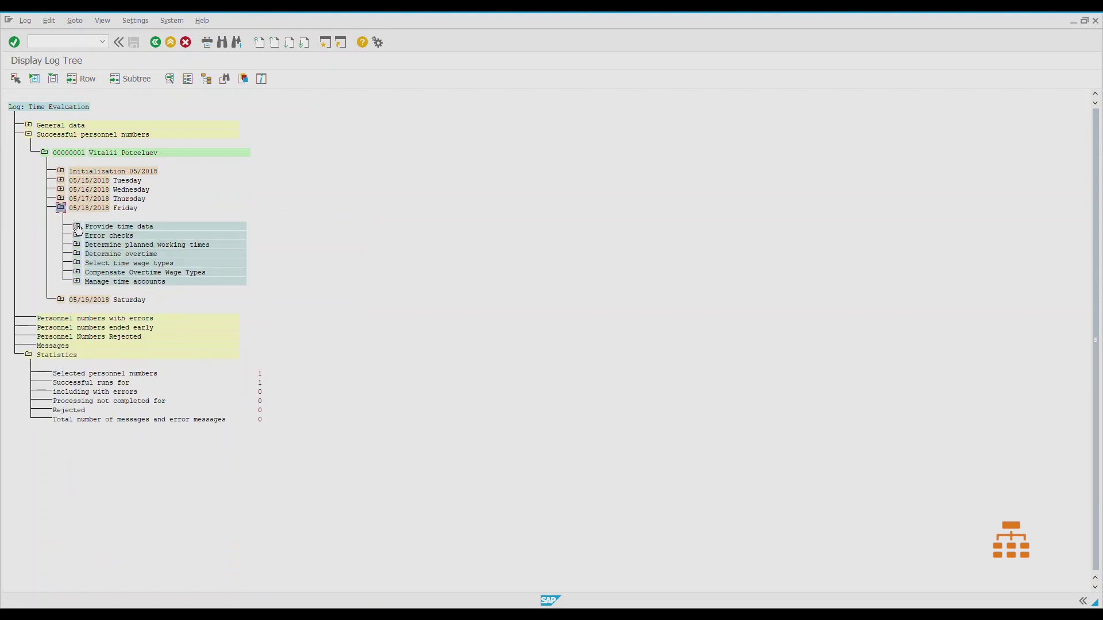
click(77, 228)
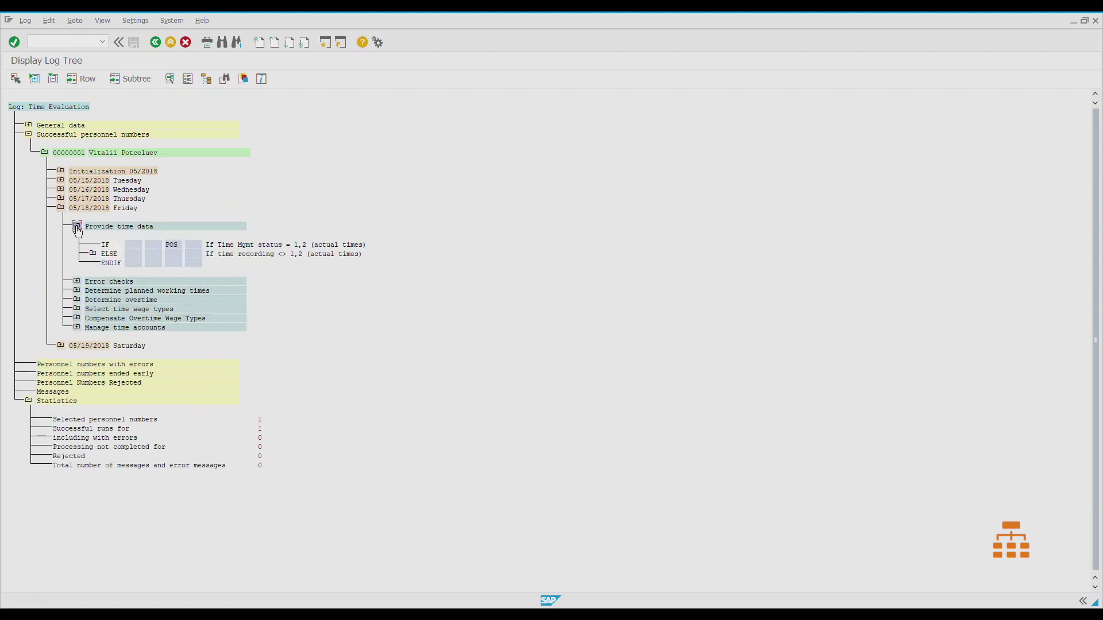
click(92, 254)
- Open Friday's P2000 detail and mark Table PSP's date 05/18/2018, DWS PN12 and 12,00 planned hours
double_click(125, 273)
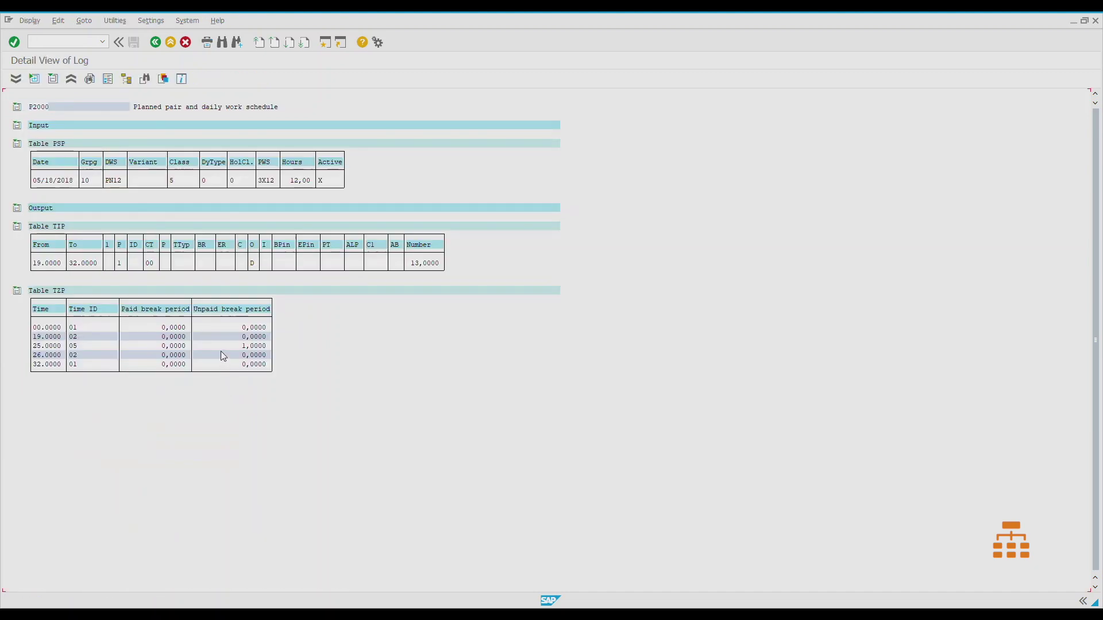
click(48, 182)
click(110, 182)
click(294, 182)
click(300, 182)
- Mark Table TIP's 19.0000–32.0000 pair with number 13,0000, then go back to the log tree
click(37, 264)
click(75, 263)
click(416, 267)
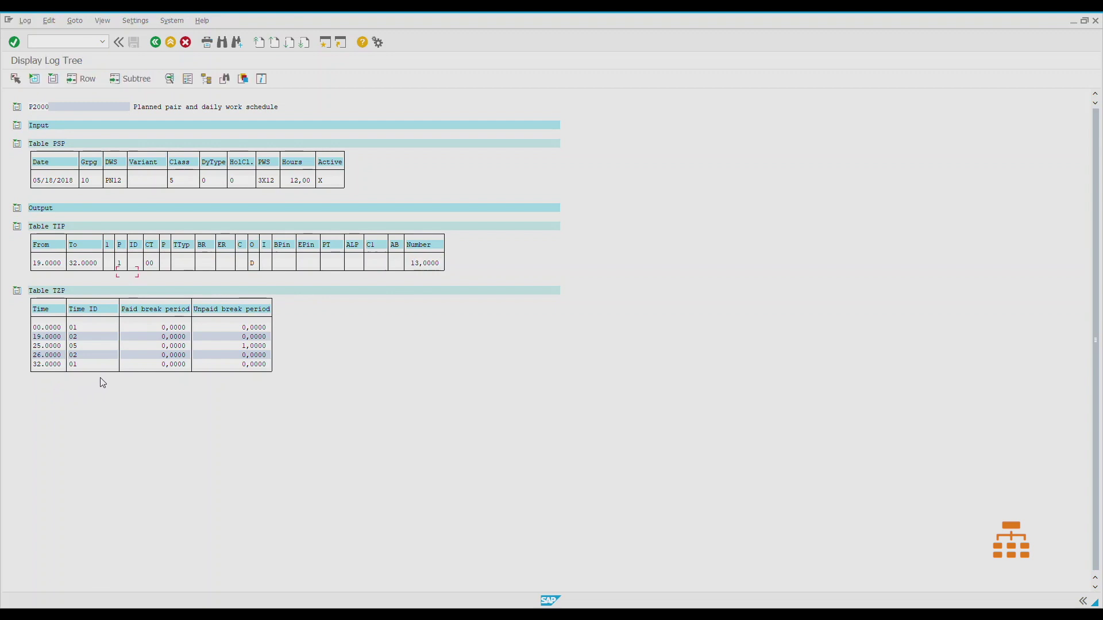
key(F3)
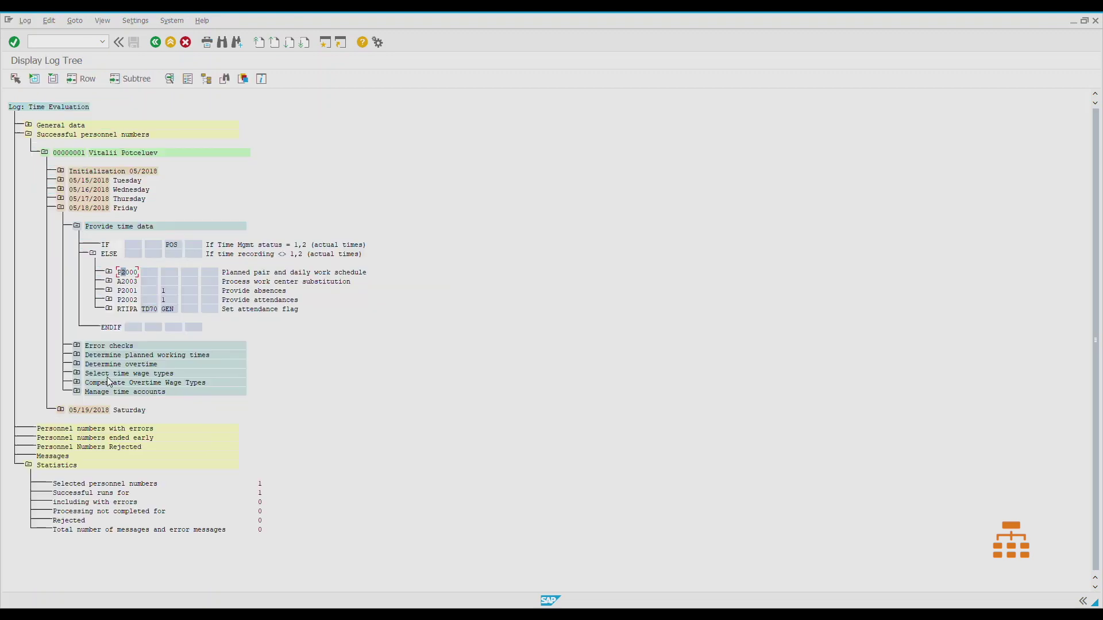
- Expand Friday's Select time wage types block and open the GWT S DZL detail log
click(77, 374)
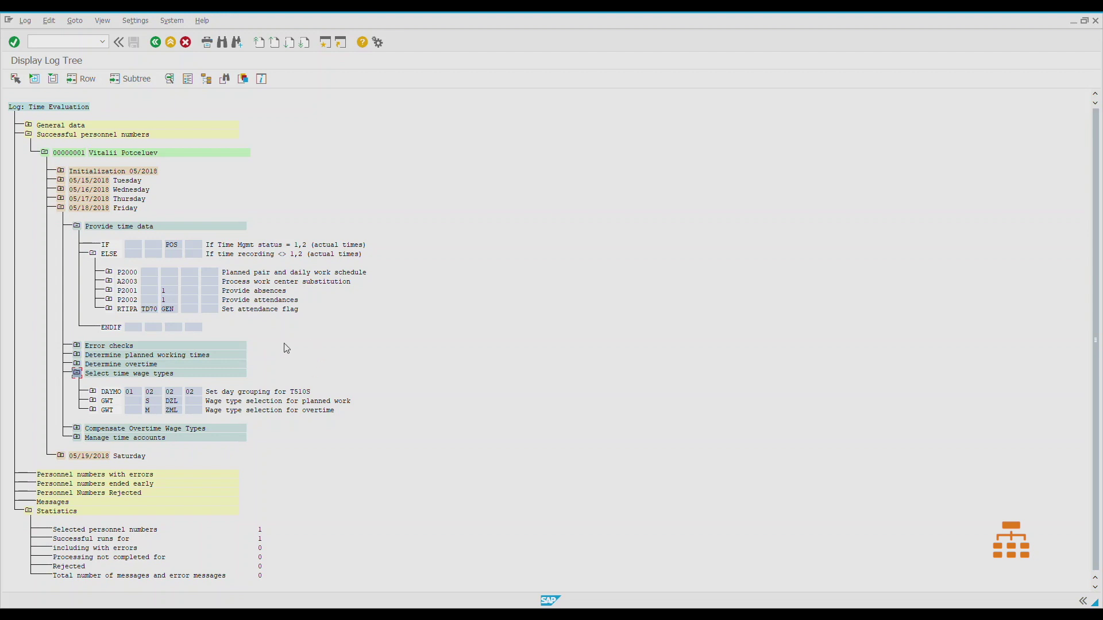
click(149, 451)
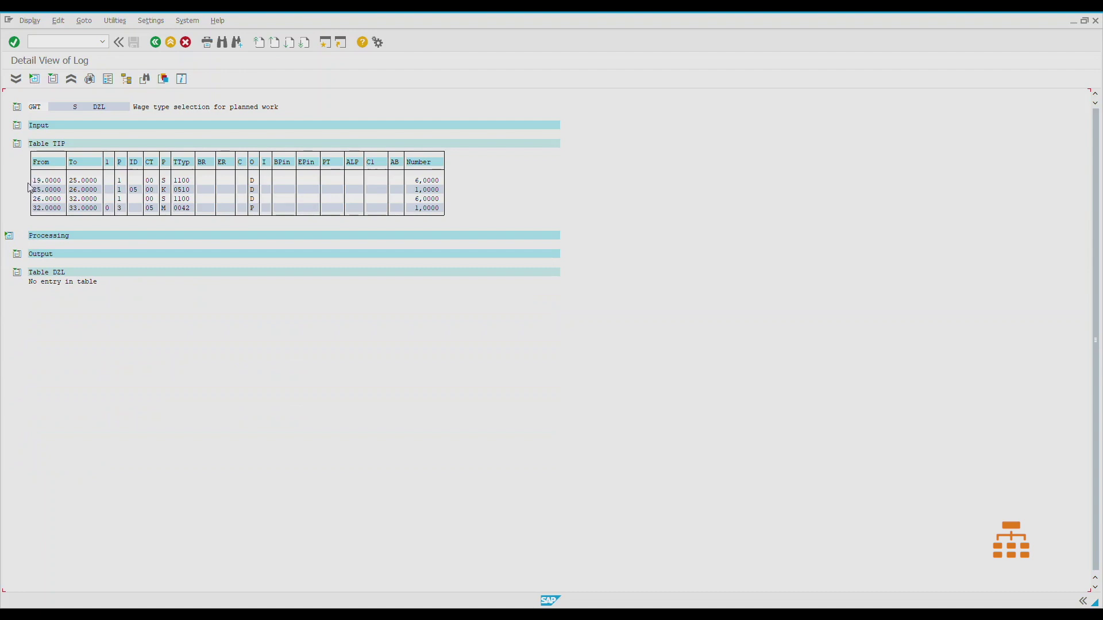
click(87, 181)
click(91, 198)
click(166, 182)
click(164, 199)
click(134, 182)
click(164, 199)
click(178, 199)
click(421, 199)
click(165, 209)
click(409, 210)
click(154, 43)
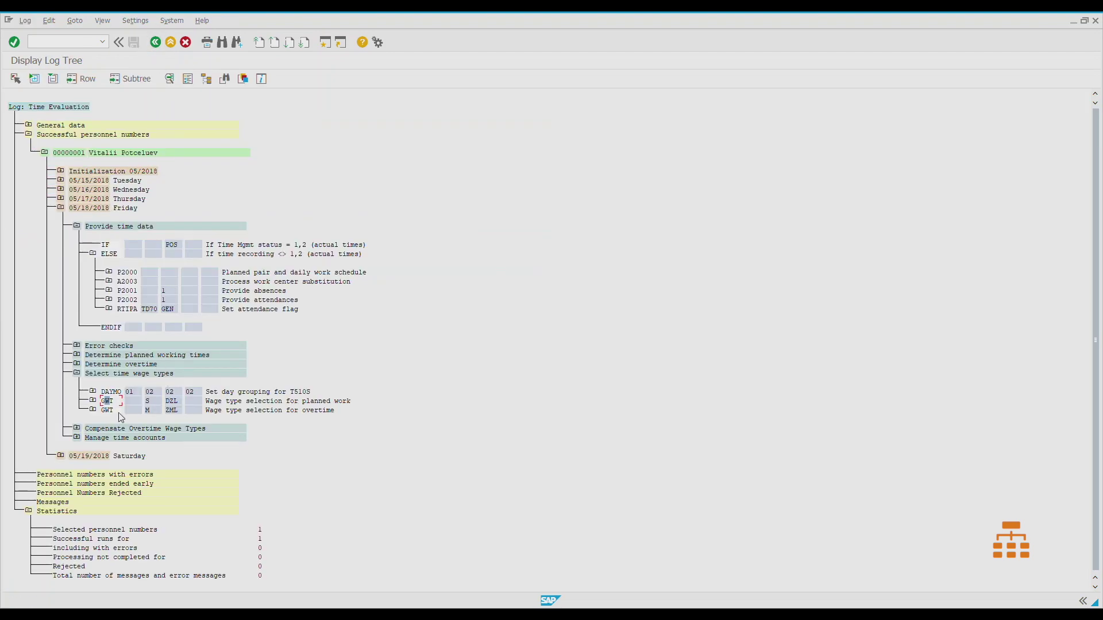
- Open Friday's GWT M ZML log, mark TIP rows 26.0000 and 32.0000, and collapse General information
double_click(106, 410)
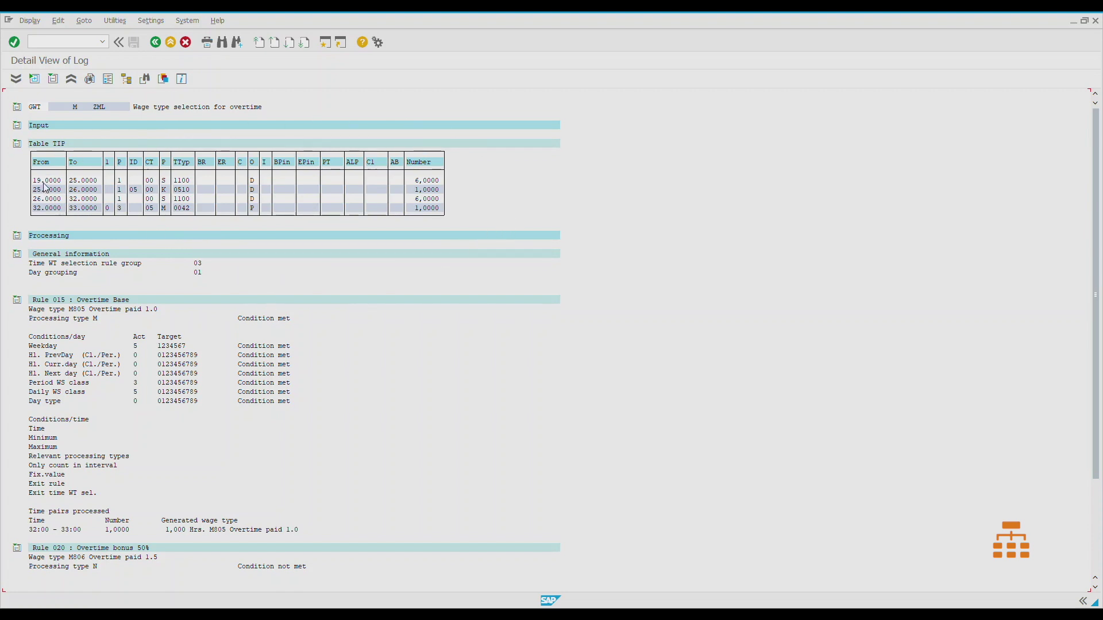
click(49, 199)
click(49, 209)
click(18, 254)
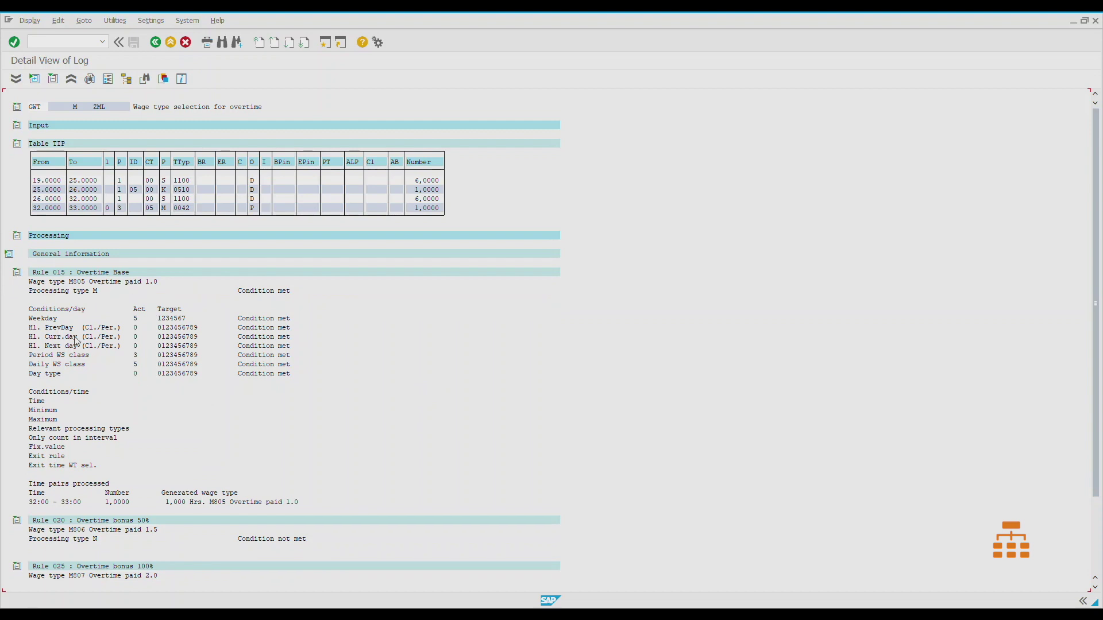
click(44, 382)
- Check TIP entry 25.0000, processing type M on each row, and Weekday actual 5 against target 1234567
click(45, 191)
click(99, 295)
click(165, 199)
click(164, 209)
click(137, 319)
click(157, 320)
click(168, 320)
key(Left)
key(Left)
key(Left)
key(Left)
key(Left)
key(Left)
key(Left)
- Check the Period WS class and Day type conditions and the processed 32:00–33:00 time pair
click(74, 356)
click(80, 374)
click(34, 504)
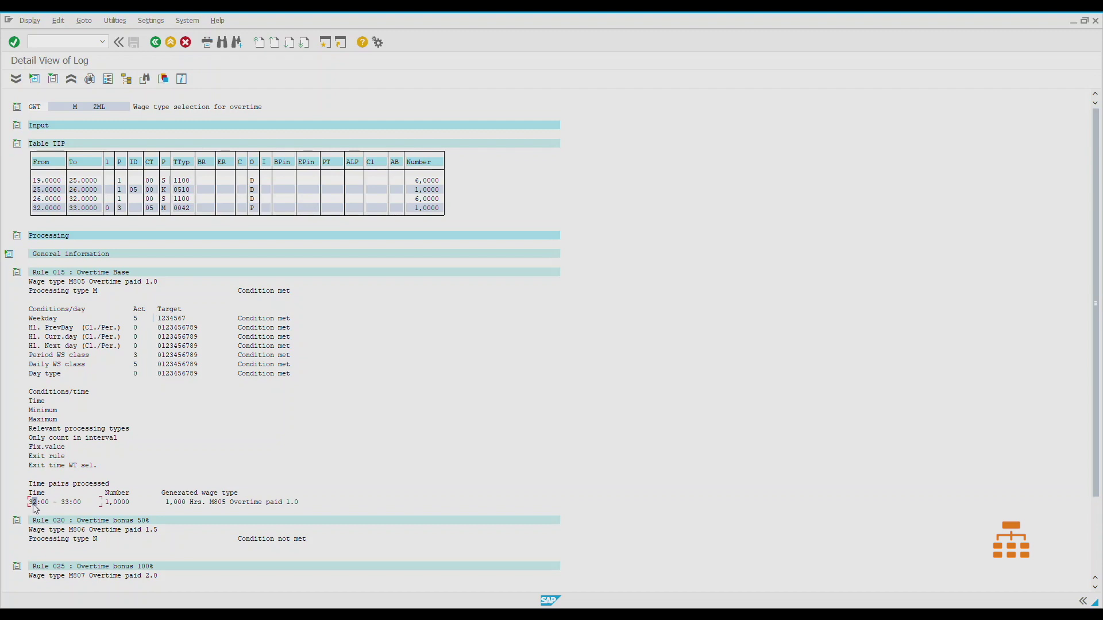
click(106, 503)
- Note M805 at 1,0000 in Table ZML, then expand Friday's Manage time accounts in the log tree
scroll(198, 336, down, 1)
scroll(214, 328, down, 10)
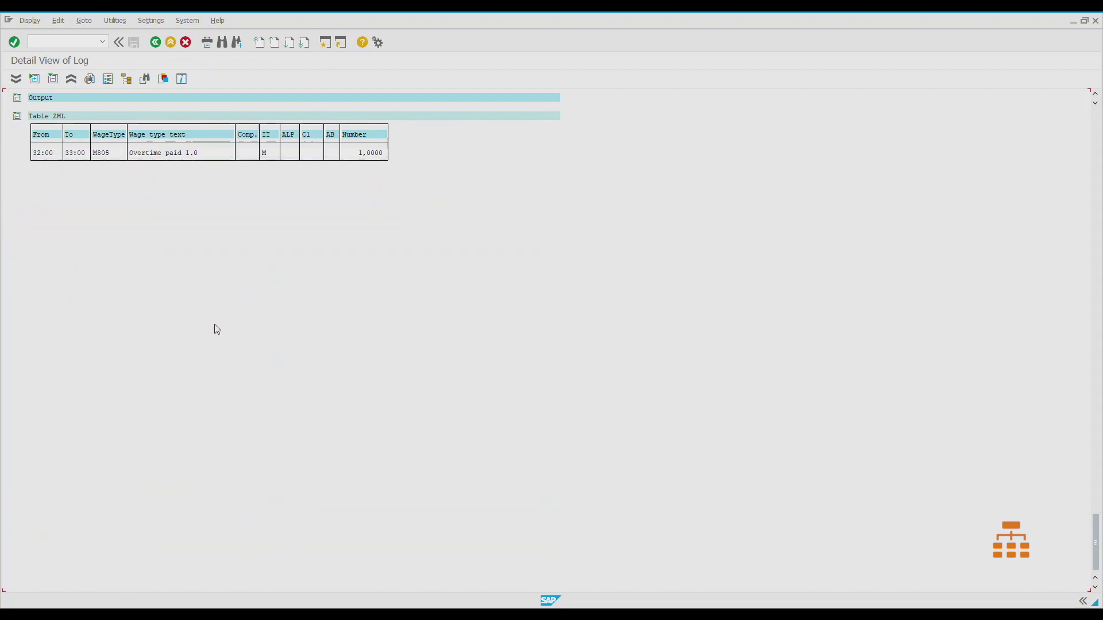
scroll(134, 241, up, 1)
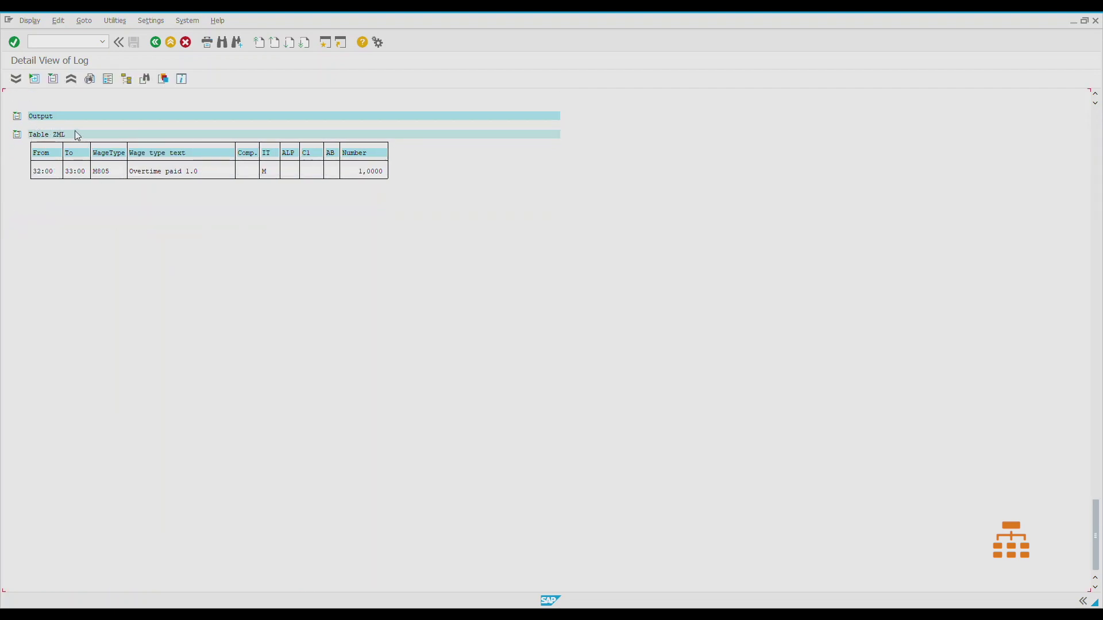
click(102, 173)
click(369, 173)
click(156, 41)
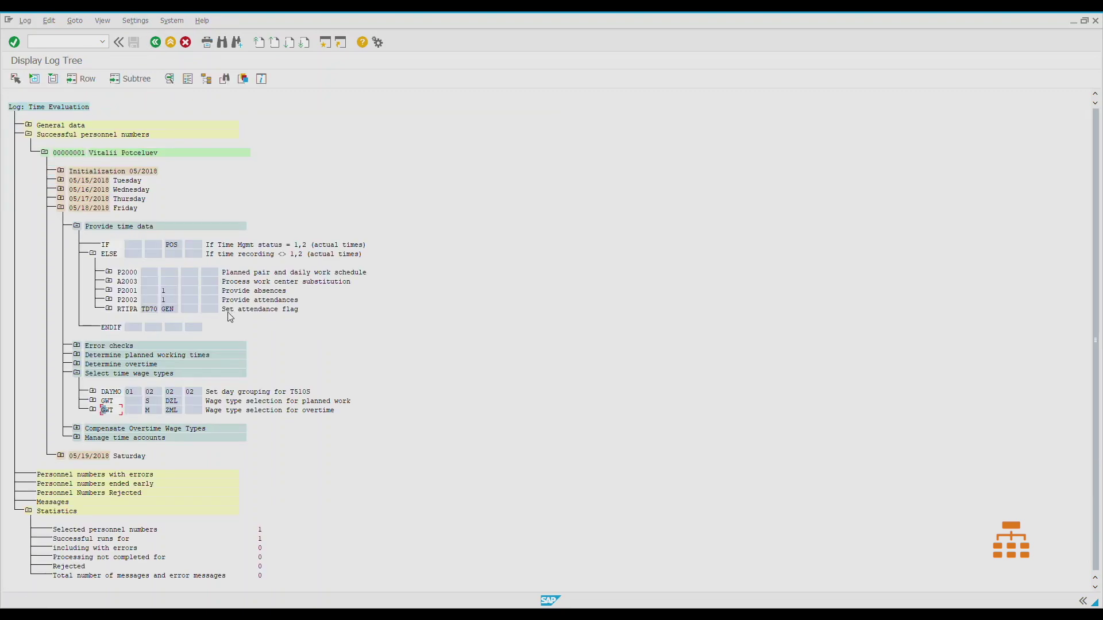
click(77, 439)
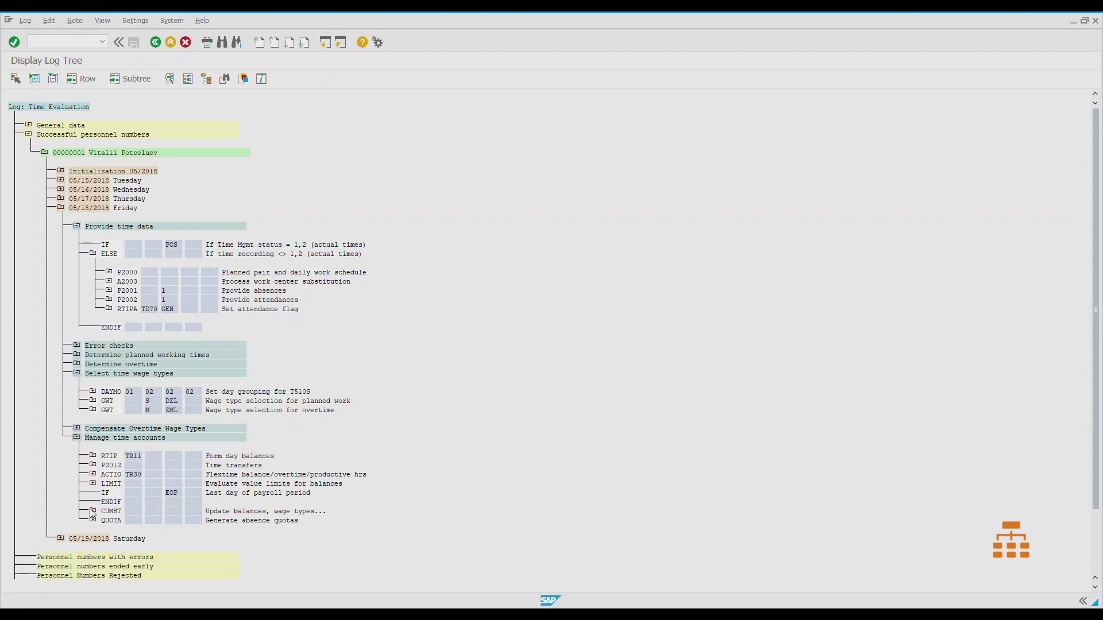
- Expand and open Friday's CUMBT detail log, marking the 05/18/2018 date in Table DZL
click(92, 510)
double_click(111, 512)
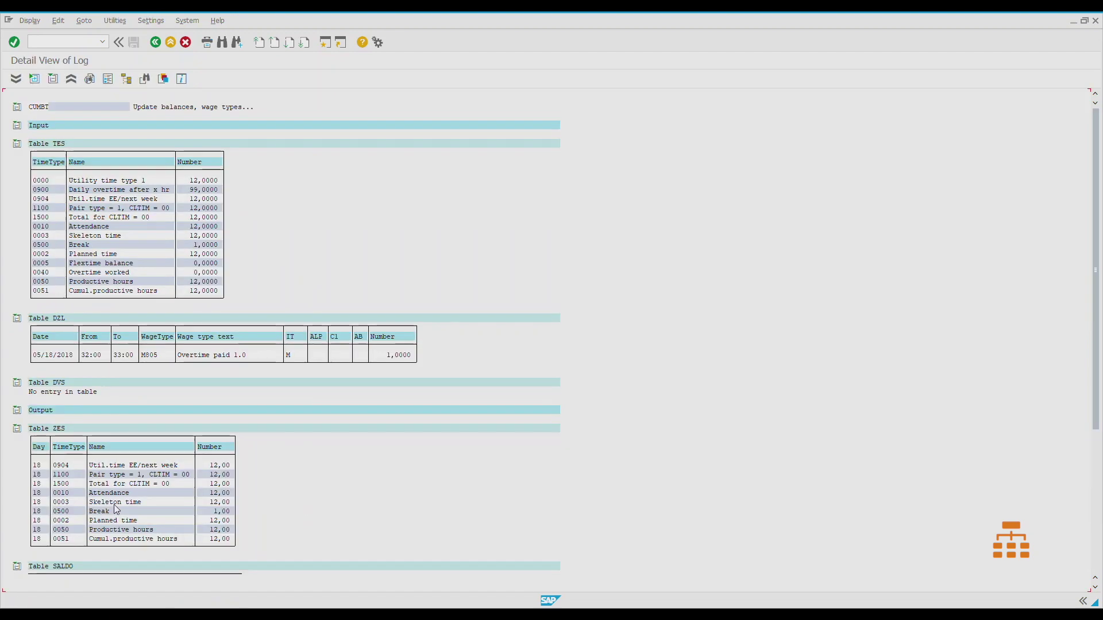
click(42, 355)
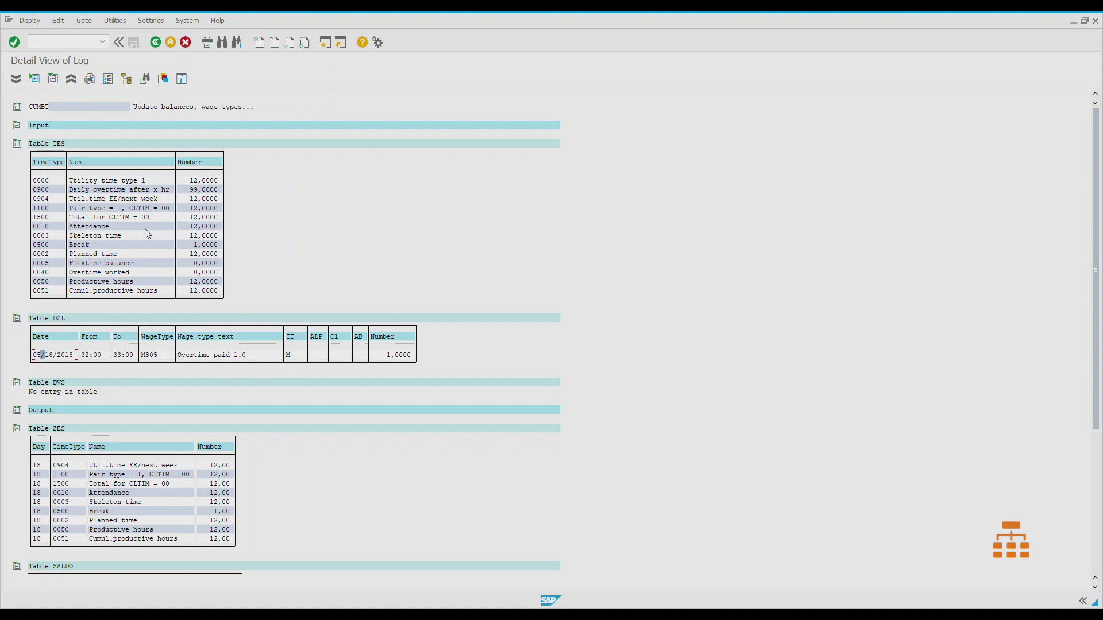
scroll(283, 387, down, 3)
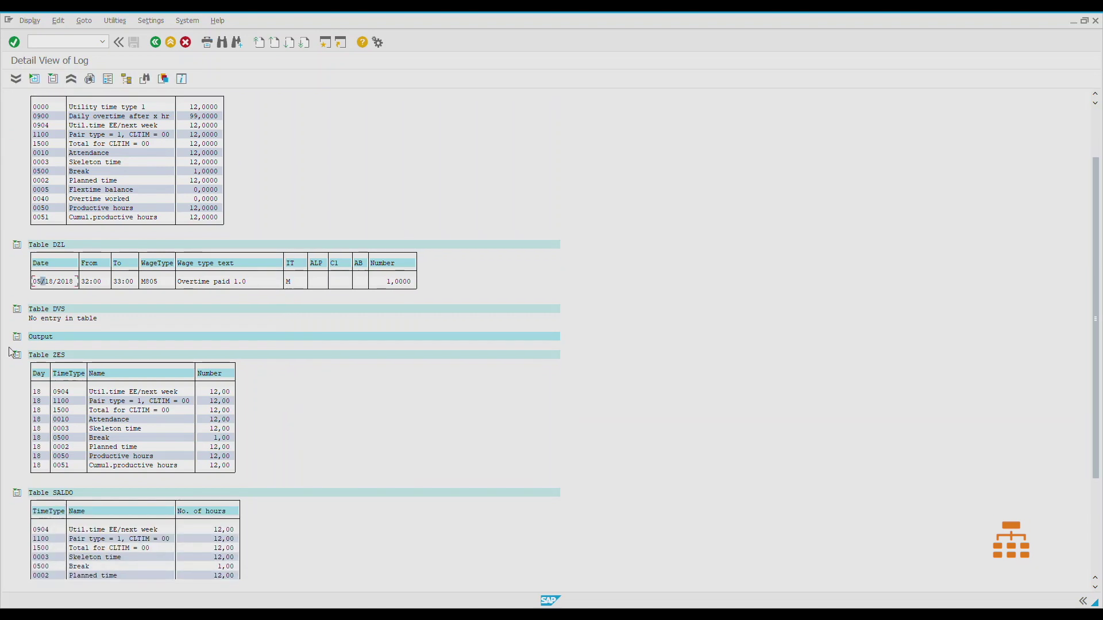
- Collapse Tables ZES and SALDO and mark M805 Overtime paid 1.0 at 1,00 in Table ZL
click(17, 355)
click(19, 376)
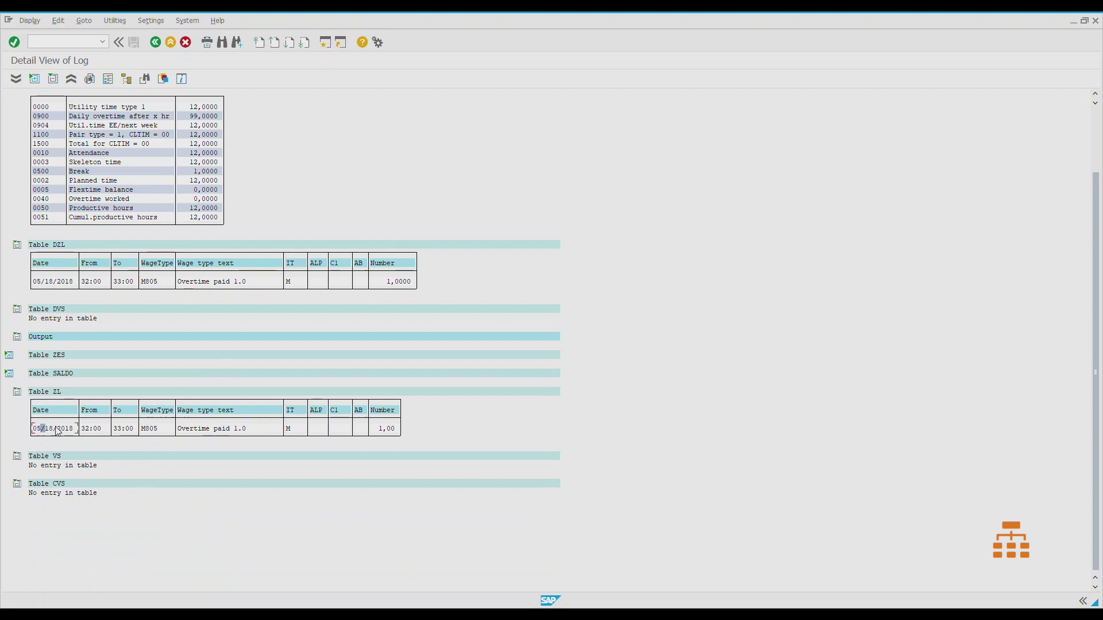
click(160, 429)
click(379, 430)
click(9, 356)
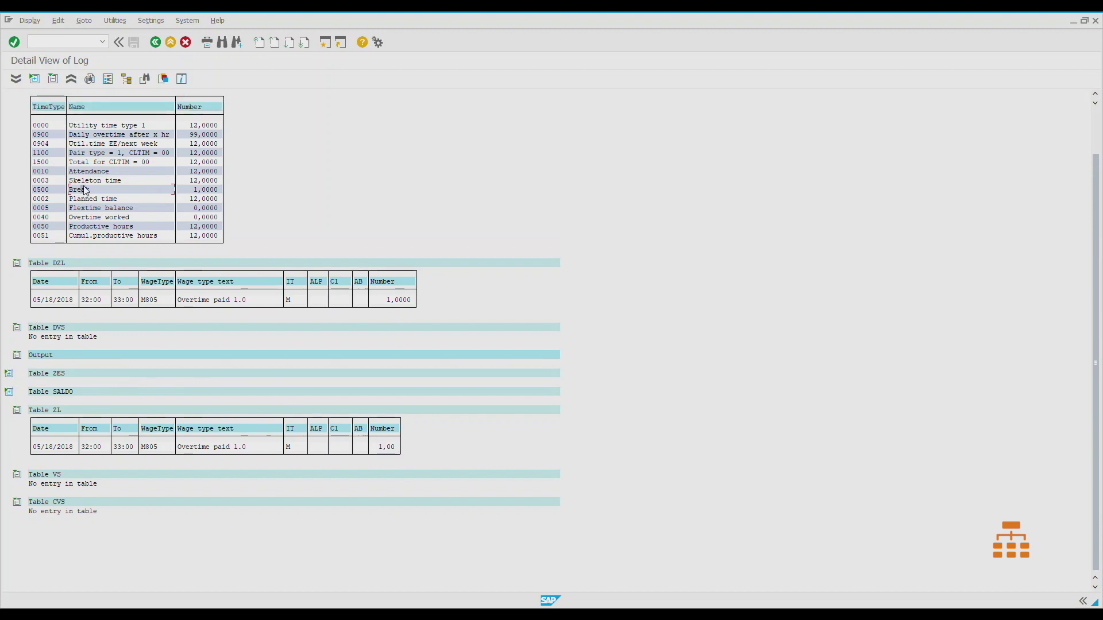
scroll(85, 191, up, 3)
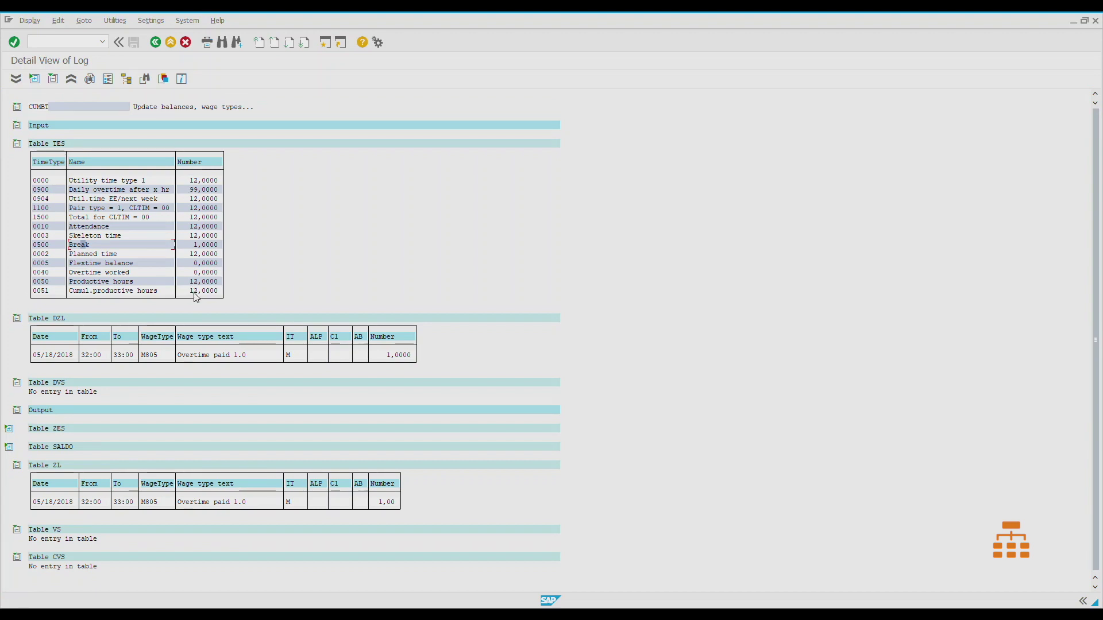
- Check TES skeleton, break and planned time numbers, then ZES day 18 time type 0904 at 12,00
click(197, 236)
click(200, 247)
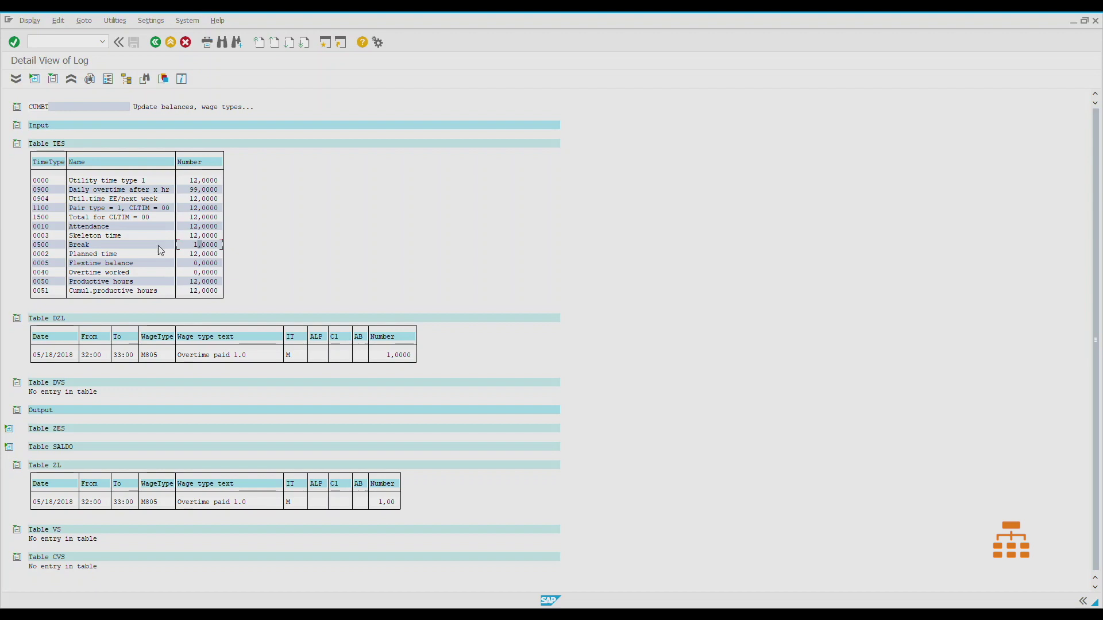
click(192, 255)
click(10, 430)
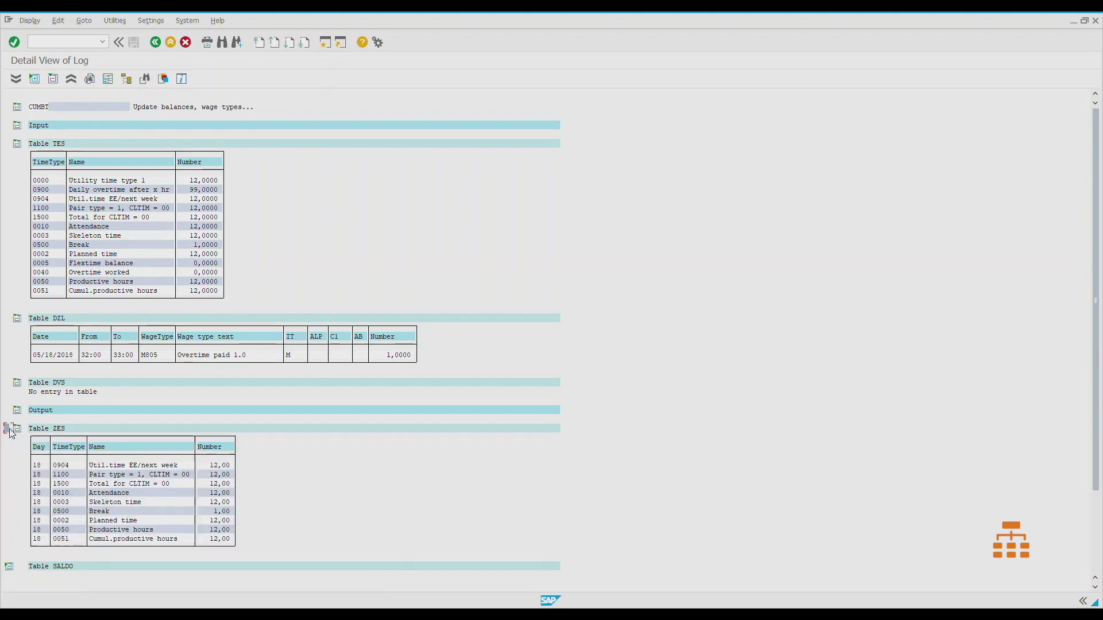
click(38, 466)
click(65, 468)
click(214, 470)
- Compare TES attendance against Tables ZES and SALDO, then return to the log tree with Friday collapsed
click(179, 229)
click(17, 432)
click(13, 448)
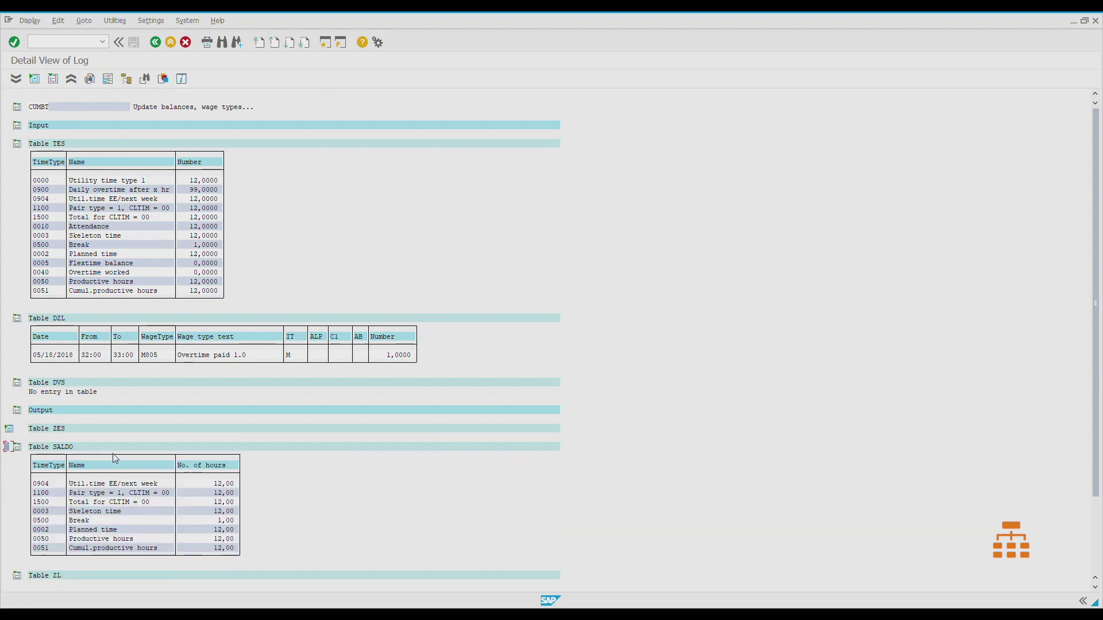
scroll(112, 460, down, 1)
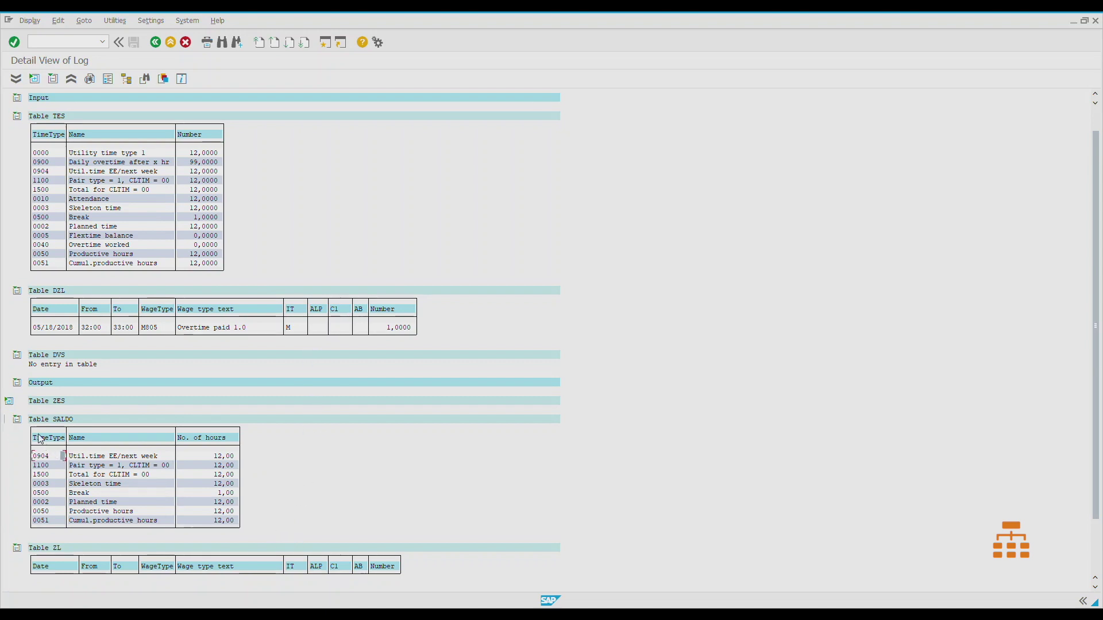
click(9, 401)
scroll(89, 444, down, 2)
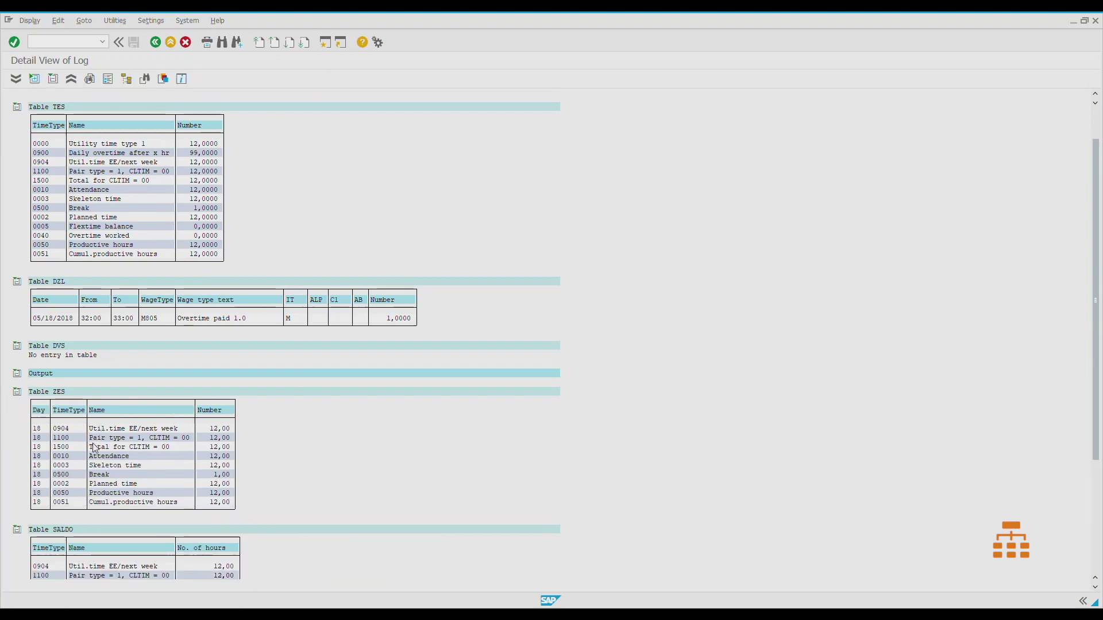
scroll(89, 444, down, 2)
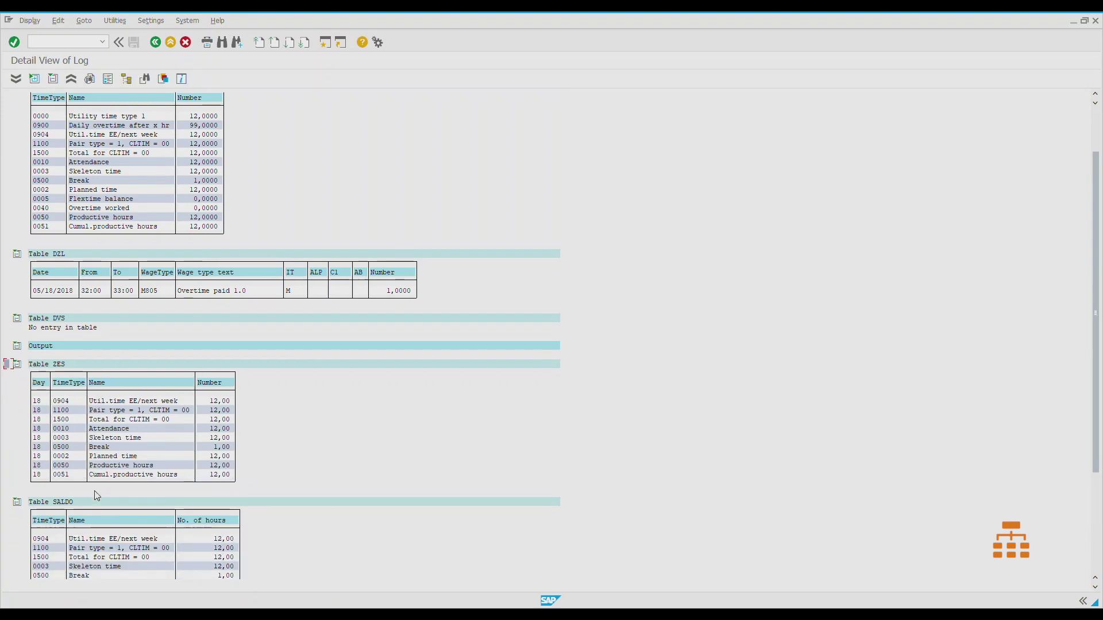
scroll(112, 551, down, 4)
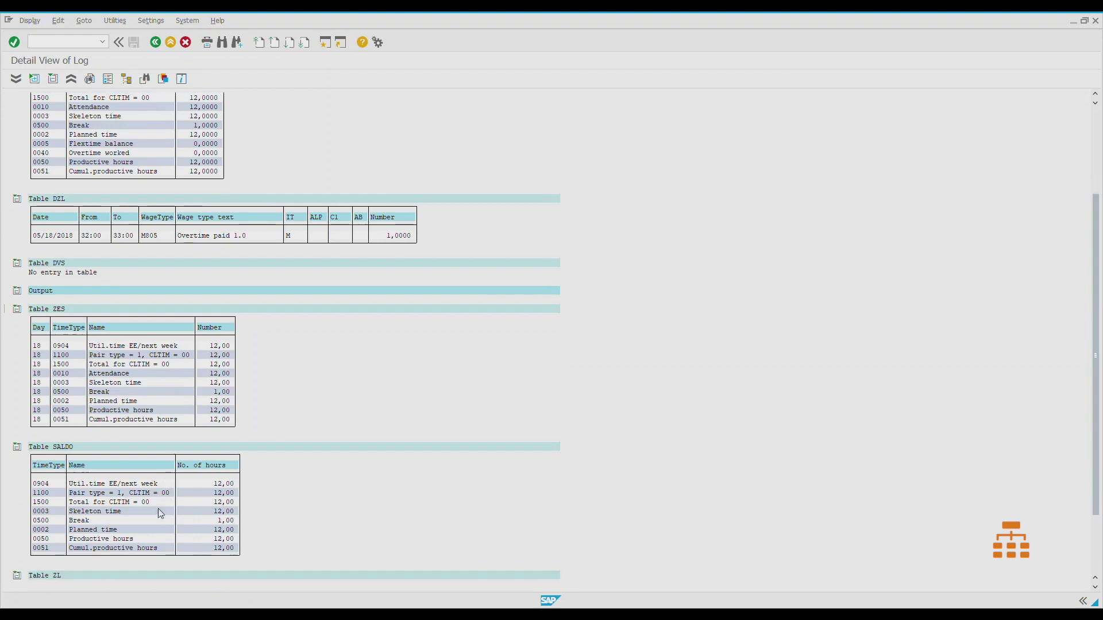
scroll(112, 560, down, 1)
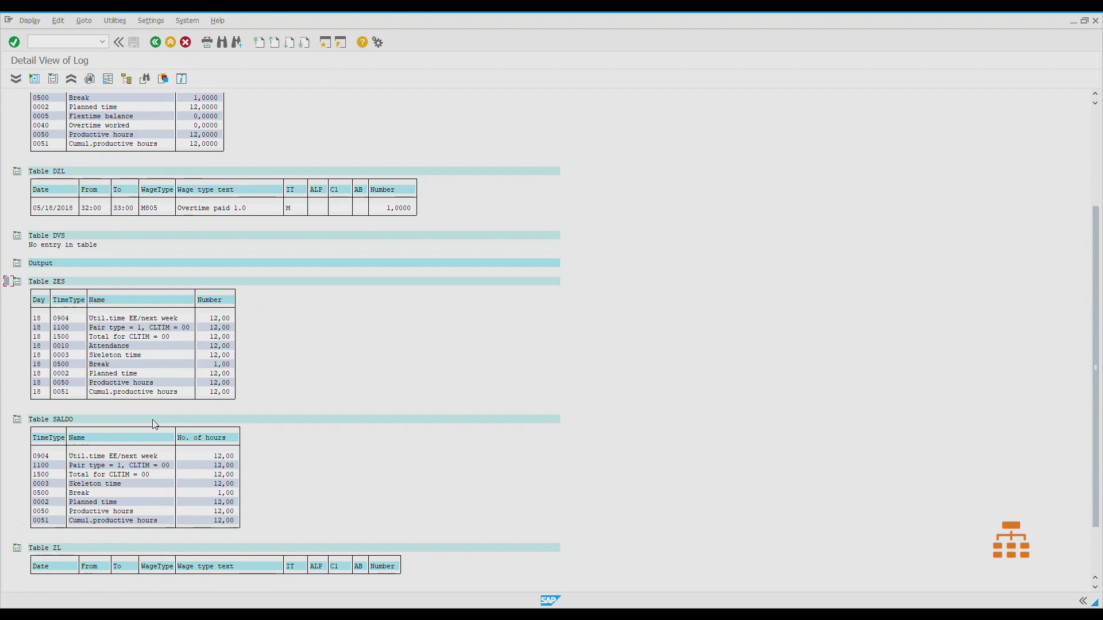
click(155, 42)
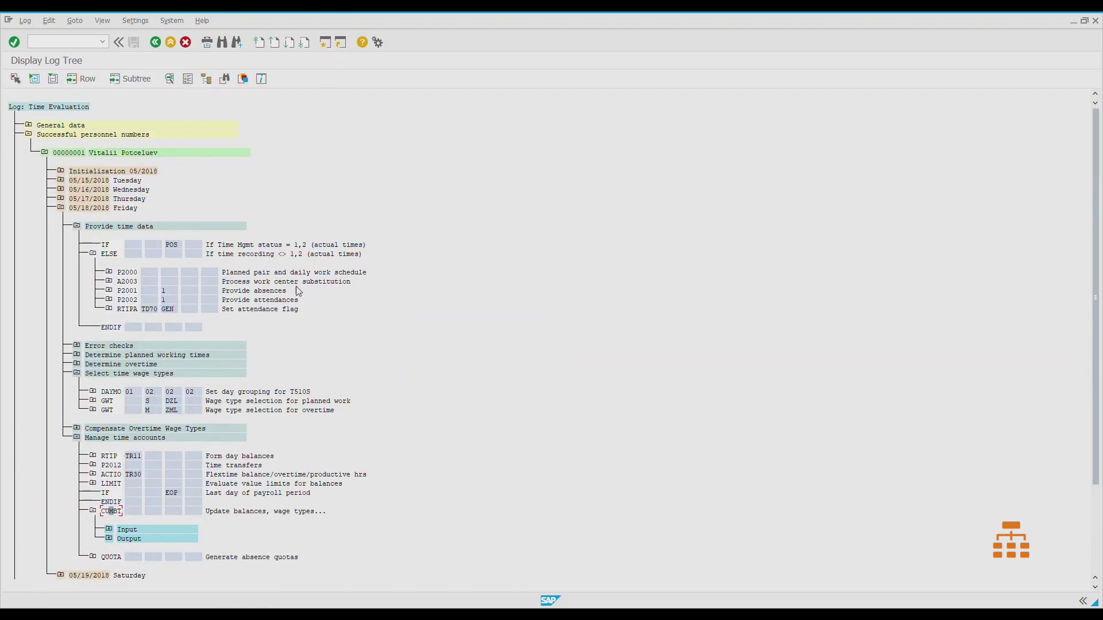
click(60, 208)
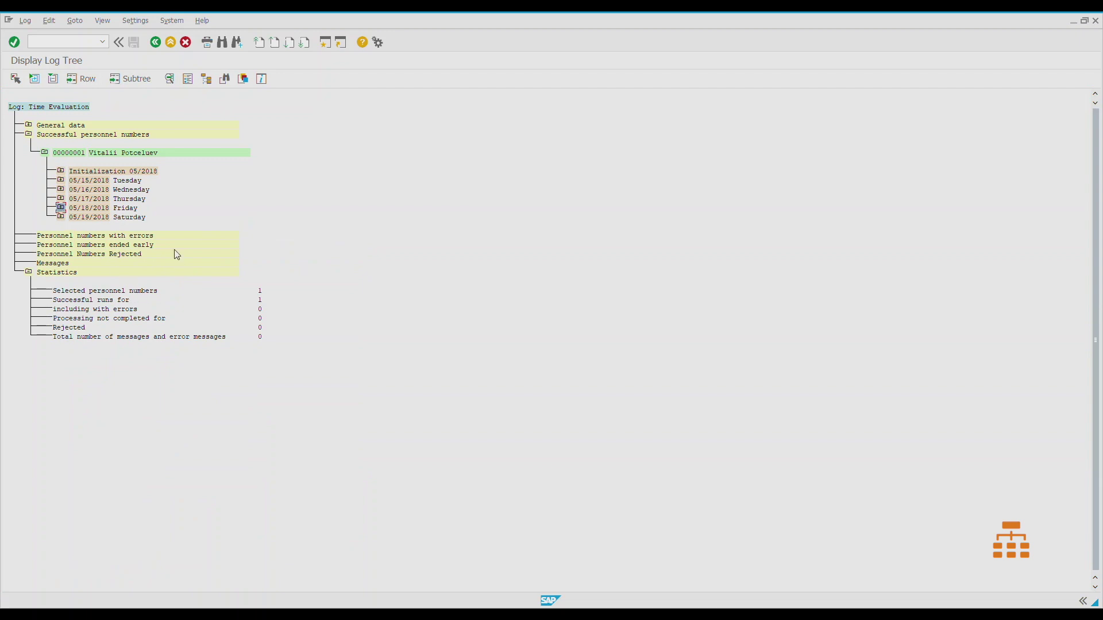
- Expand Friday's Provide time data ELSE branch (P2001, A2003, P2002) and Determine planned working times down to absence deduction
click(61, 209)
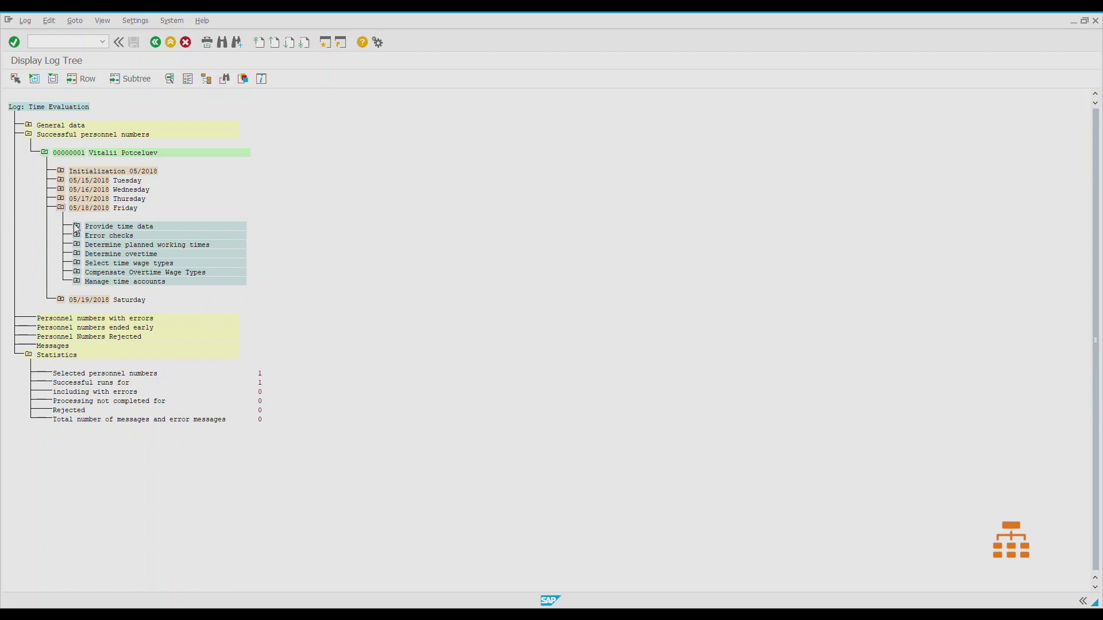
click(76, 226)
click(93, 254)
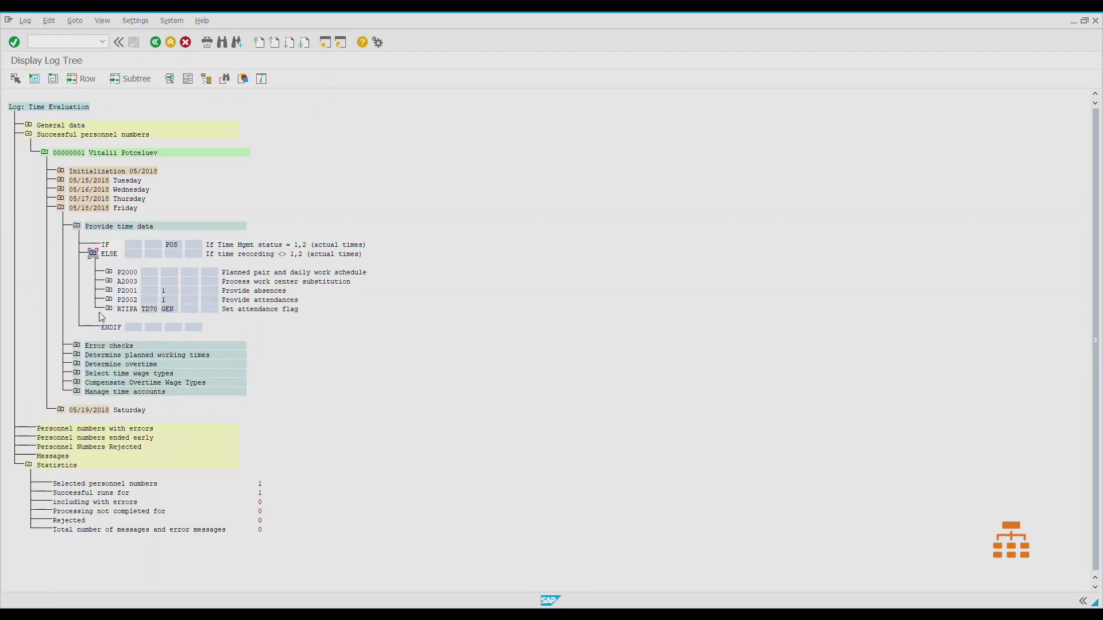
click(121, 292)
click(130, 281)
click(132, 300)
click(76, 355)
click(93, 392)
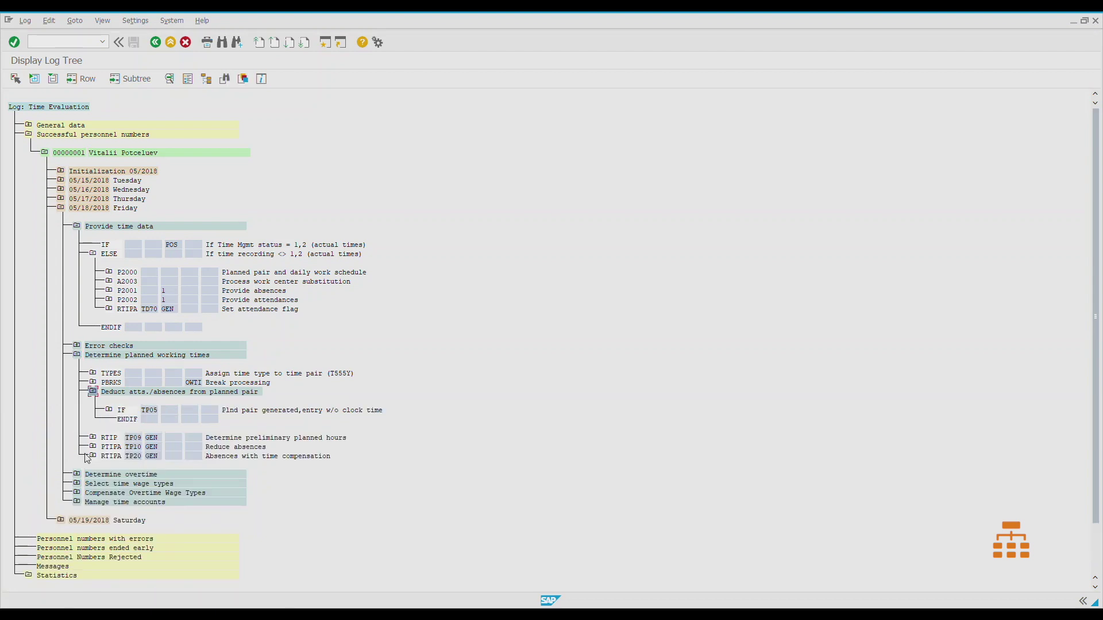